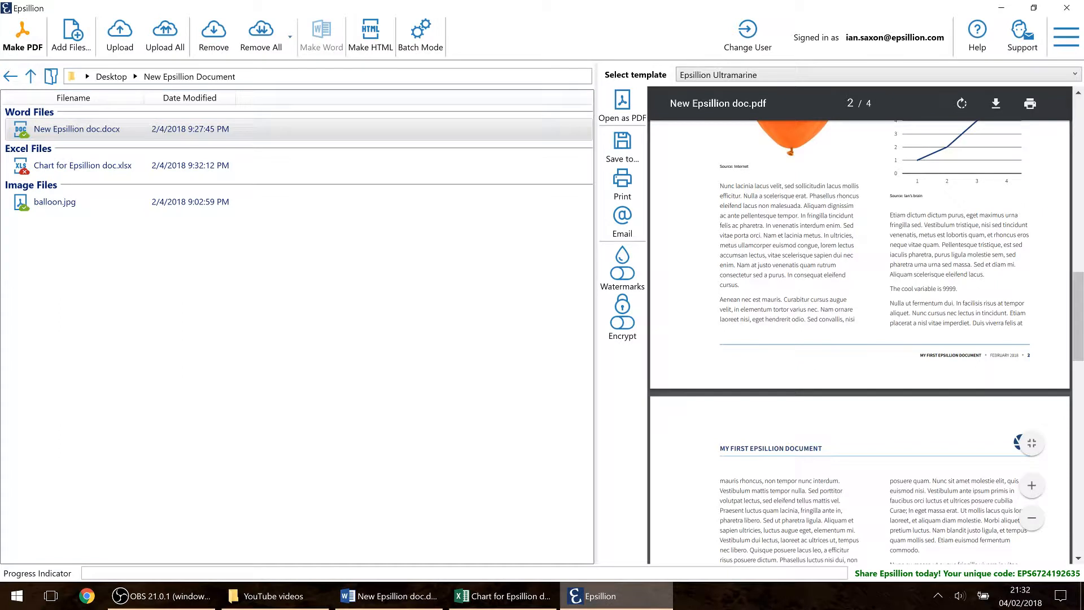
# - Review the cool variable sentence and the table in the PDF preview, then switch to the Chart for Epsillion doc workbook in Excel
pyautogui.moveTo(890, 289); pyautogui.dragTo(931, 288)
pyautogui.scroll(-4, 809, 354)
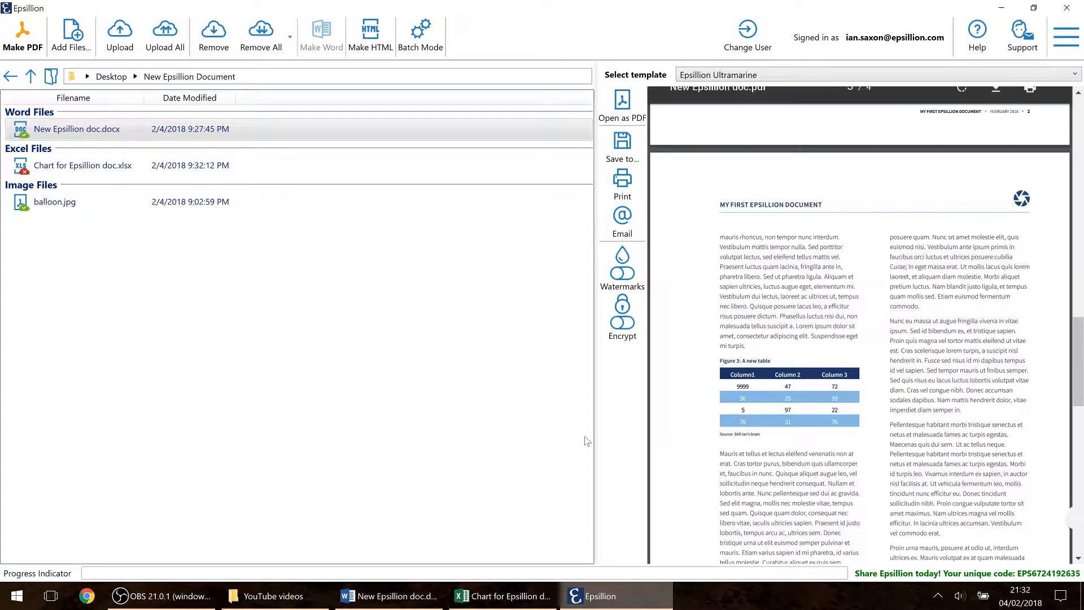
pyautogui.click(505, 597)
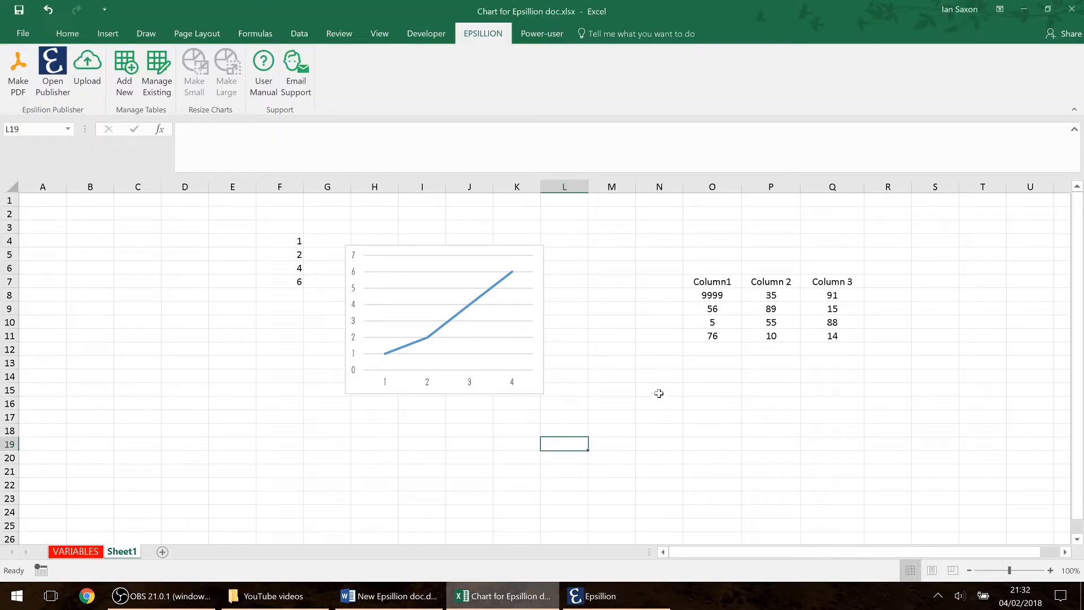
# - In cell O17 of Sheet1, begin an IF formula testing whether O8 is greater than 50000
pyautogui.click(718, 419)
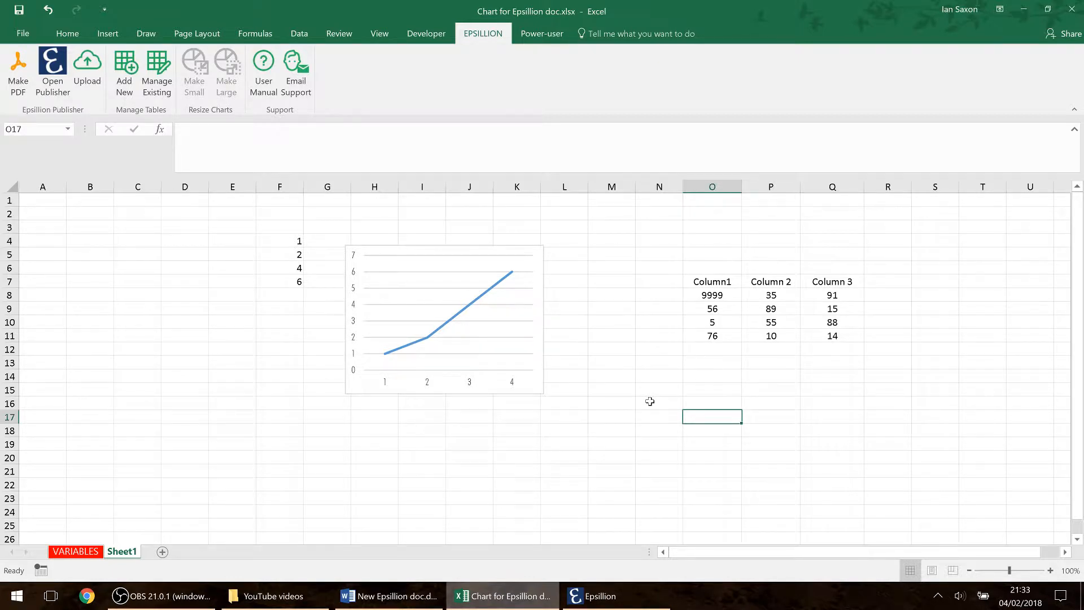
pyautogui.write('=')
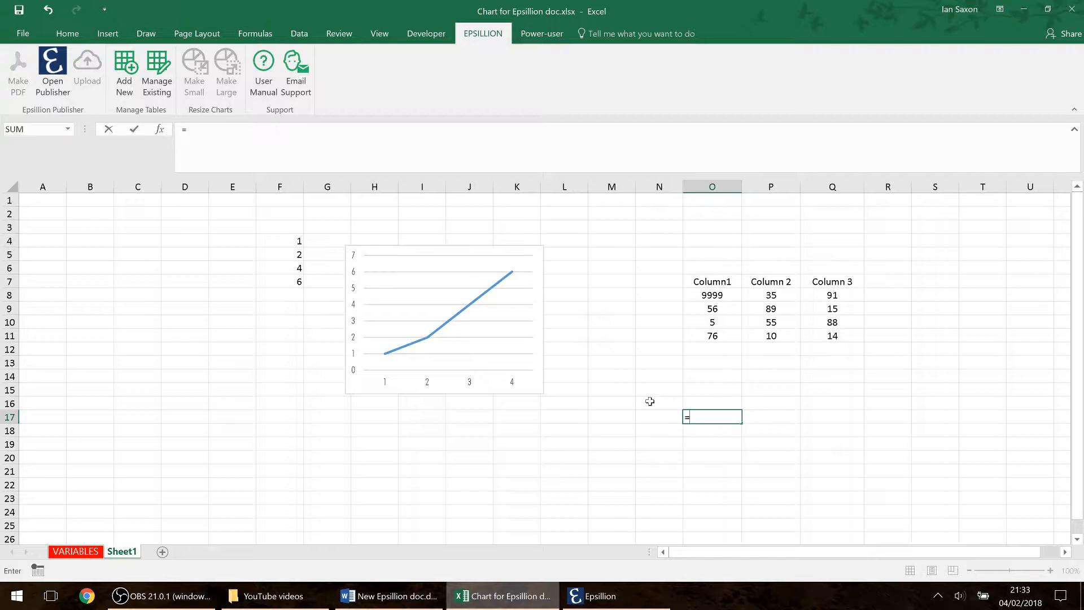
pyautogui.write('if(')
pyautogui.press('Up')
pyautogui.press('Up')
pyautogui.press('Up')
pyautogui.press('Up')
pyautogui.press('Up')
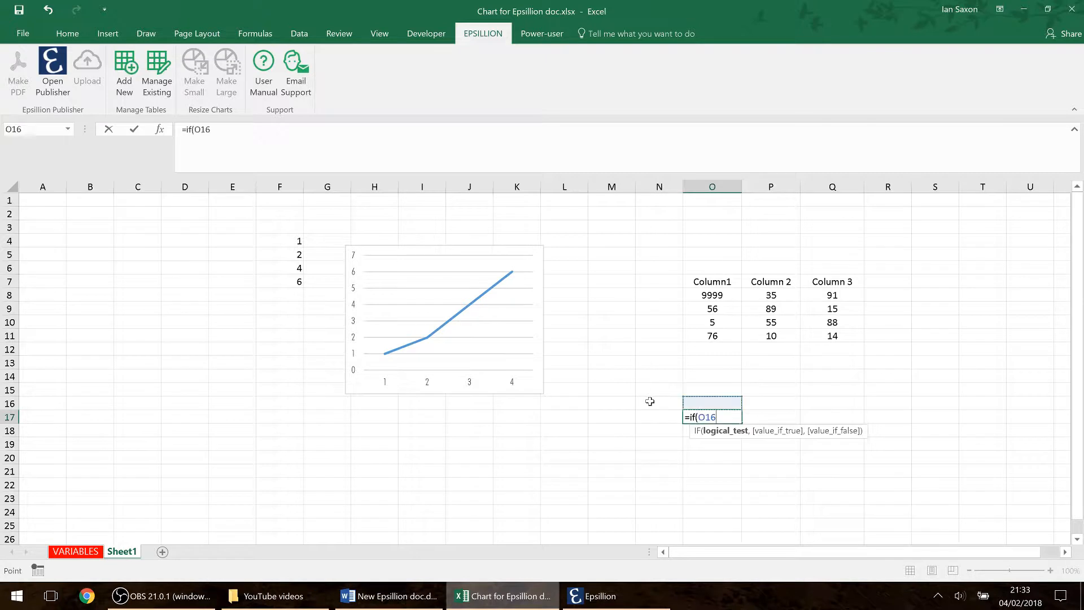
pyautogui.press('Up')
pyautogui.press('Up')
pyautogui.press('Up')
pyautogui.press('Up')
pyautogui.write('>50000,')
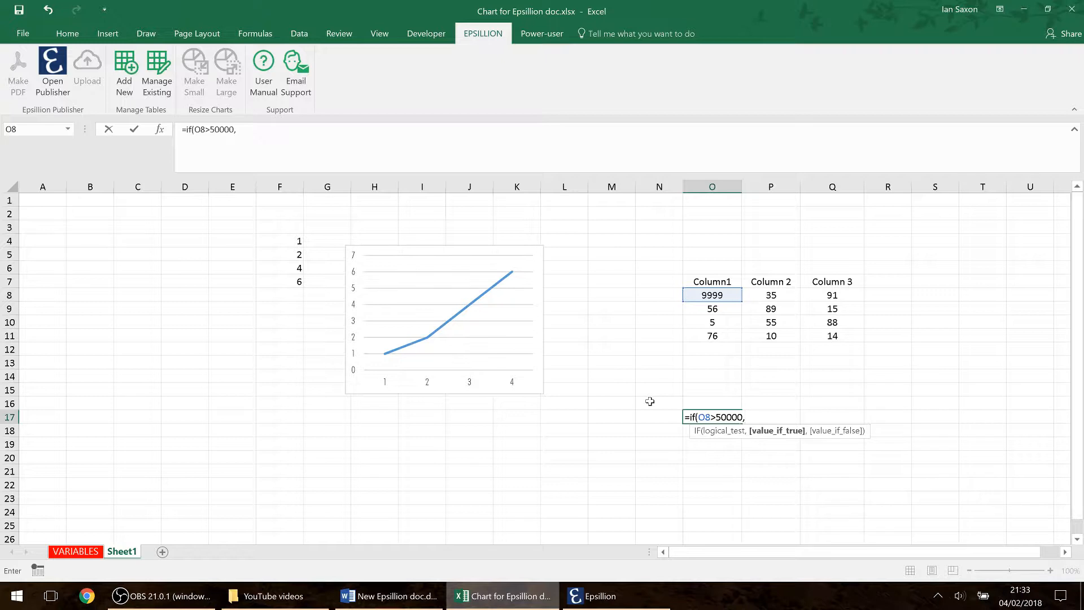
# - Complete the IF formula to return "which is really big" when true and "which is not that big at all" when false
pyautogui.write('"which is really big')
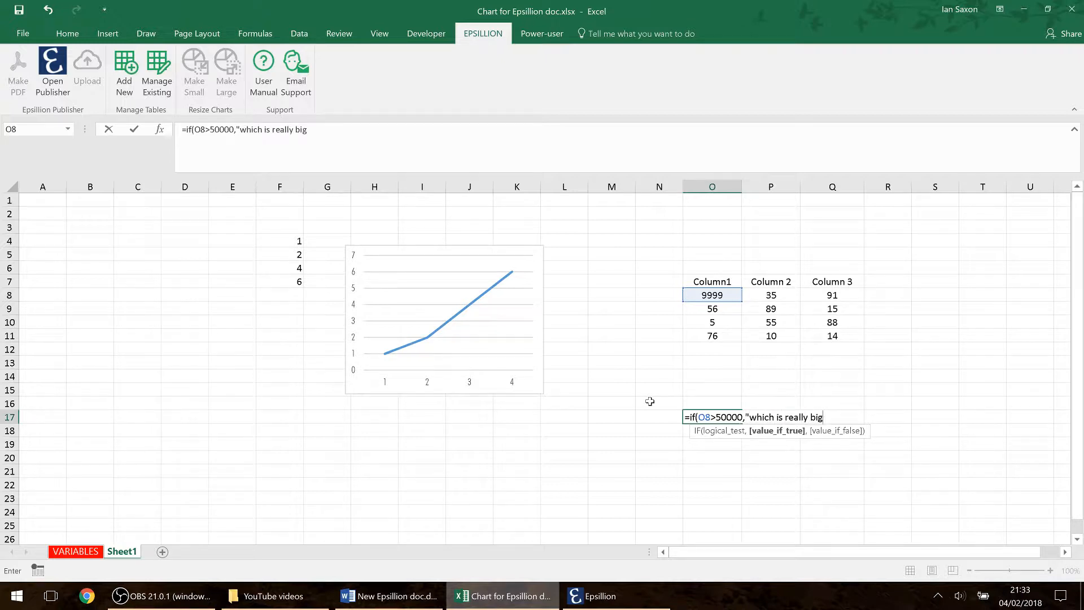
pyautogui.write('",')
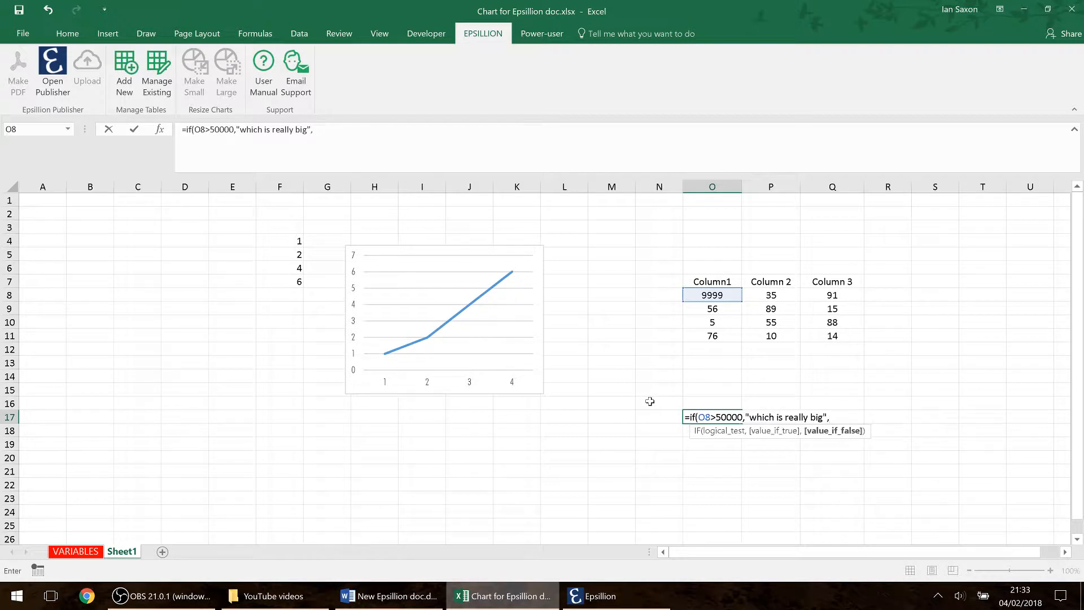
pyautogui.write('"whih')
pyautogui.write('h is not that ')
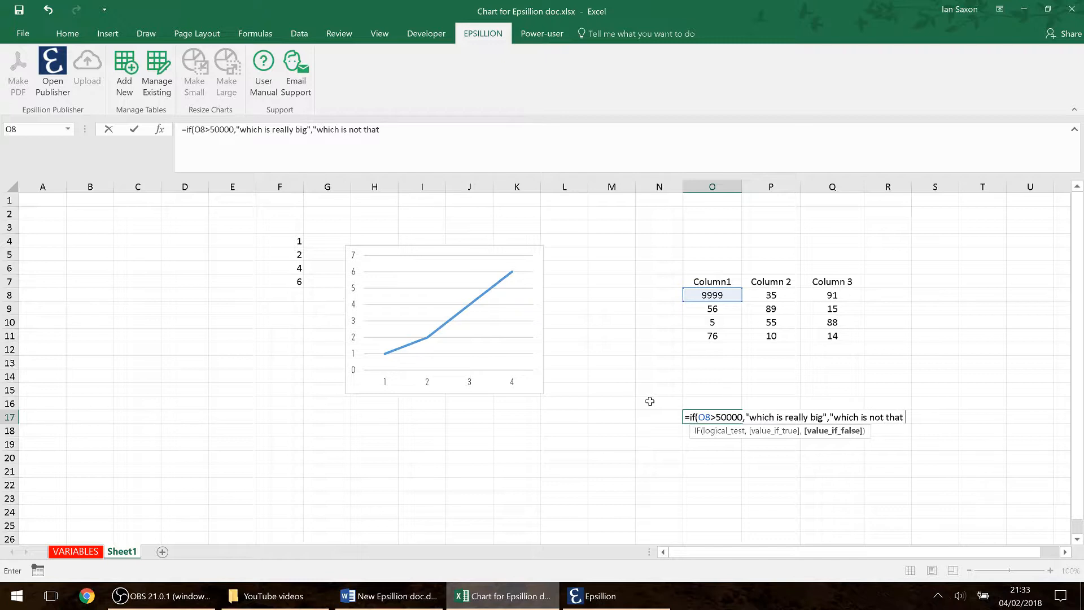
pyautogui.write('big at all"')
pyautogui.press('Return')
pyautogui.press('Up')
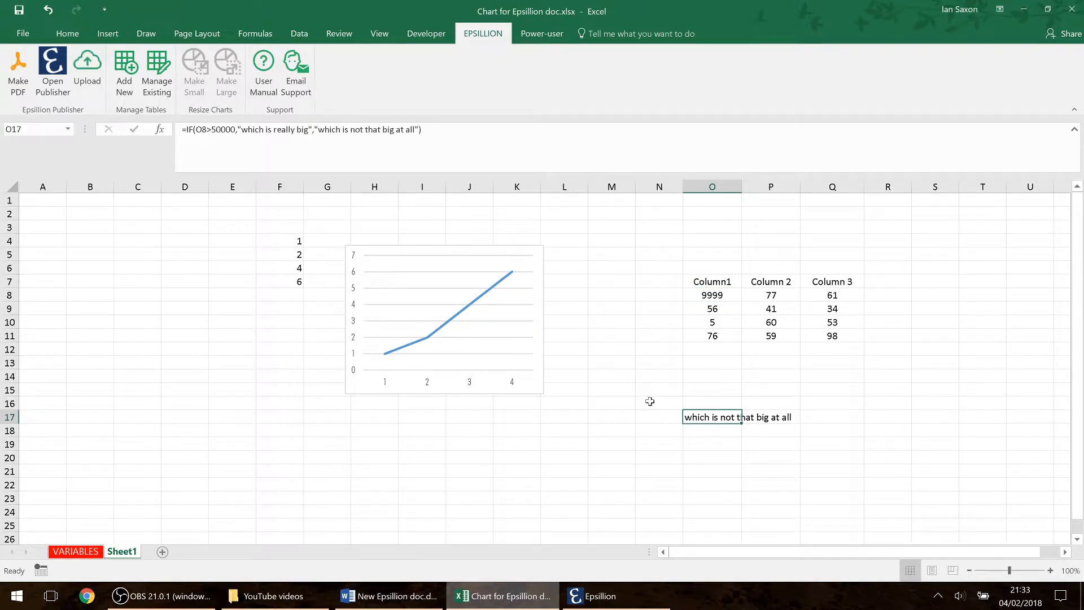
# - Link cell A2 of the VARIABLES sheet to cell O17 on Sheet1
pyautogui.click(75, 551)
pyautogui.click(54, 214)
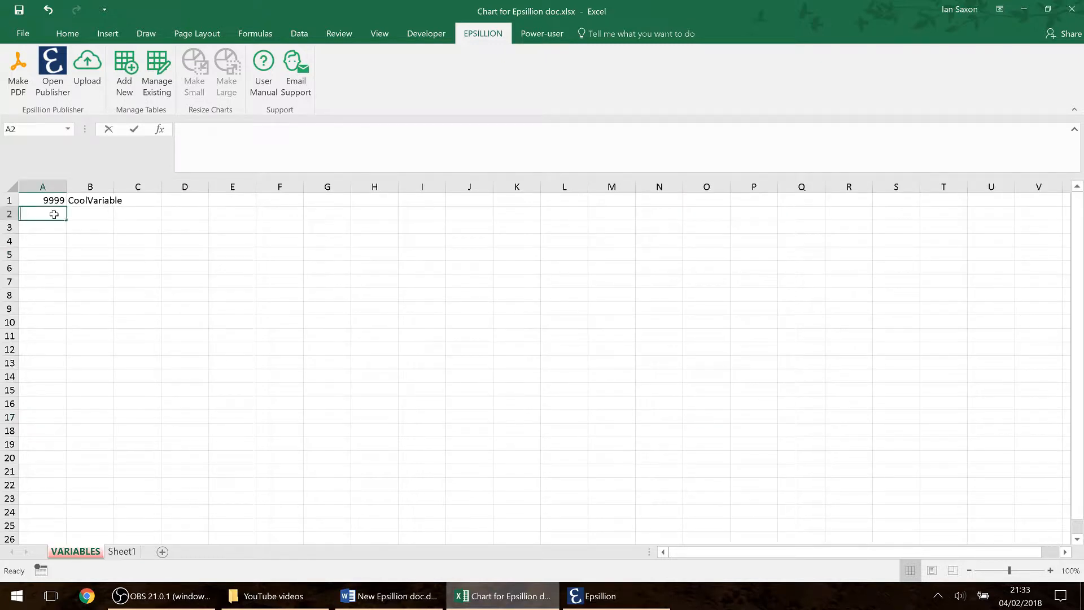
pyautogui.write('=')
pyautogui.click(122, 551)
pyautogui.click(697, 417)
pyautogui.press('Return')
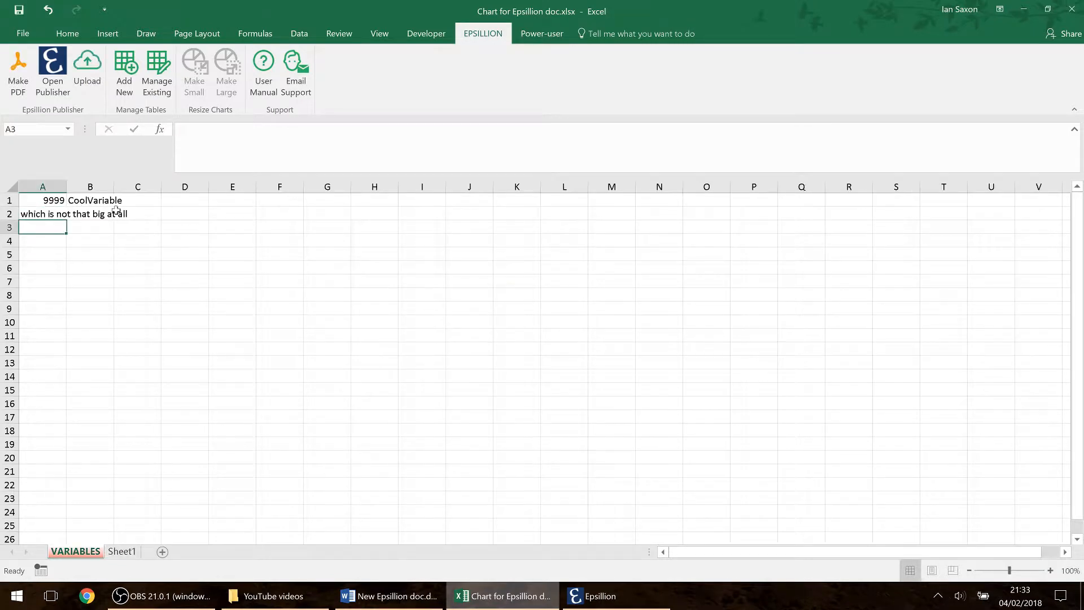
# - Name the new variable SizeOfVariable in cell B2 of the VARIABLES sheet
pyautogui.click(97, 213)
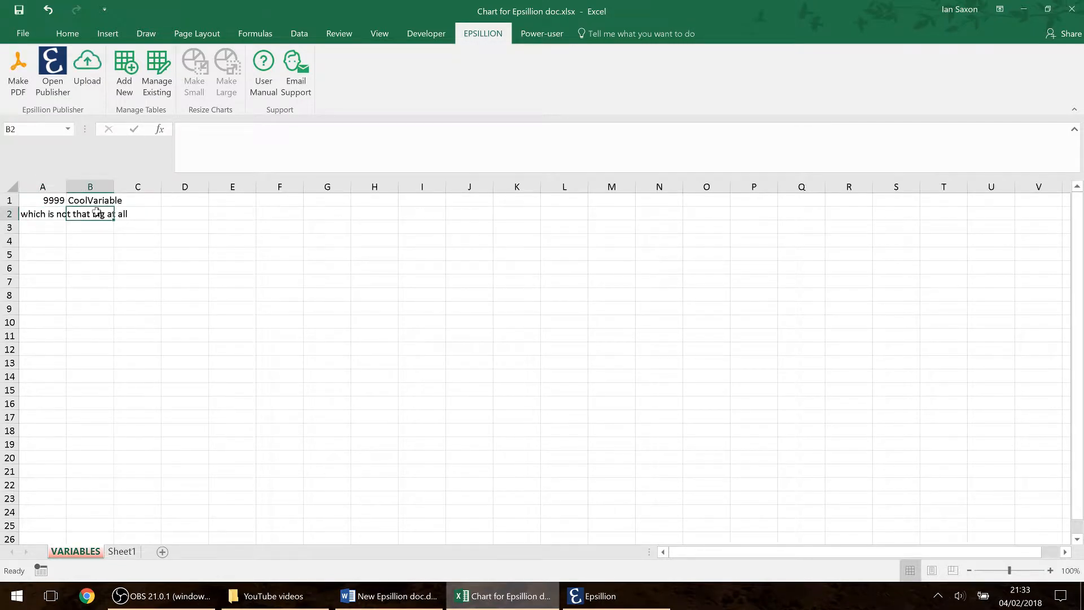
pyautogui.write('Size')
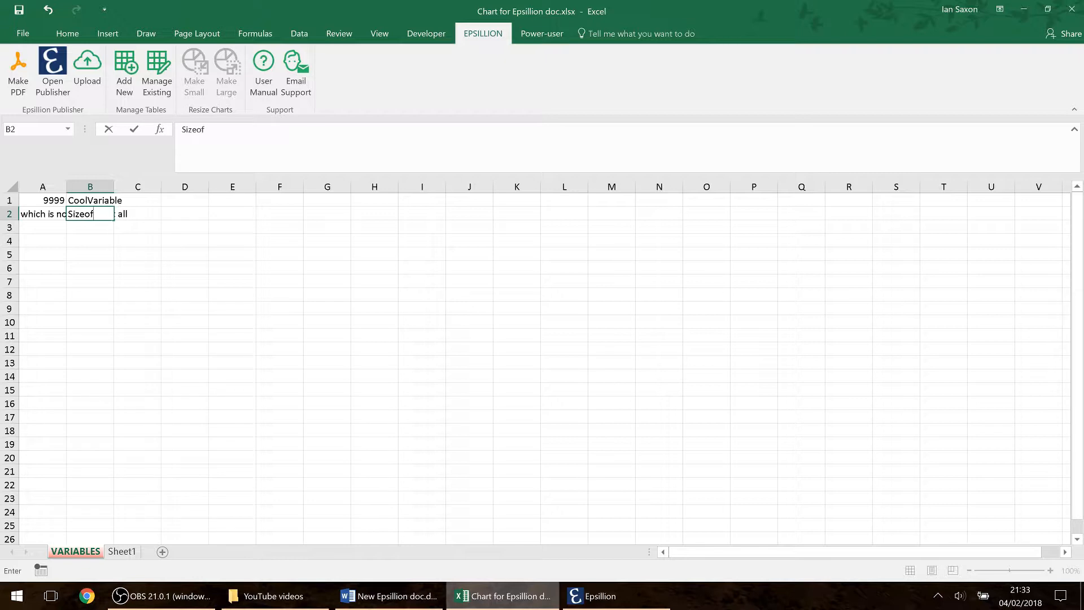
pyautogui.write('OfVariable')
pyautogui.hotkey('ctrl', 'Return')
pyautogui.click(96, 211)
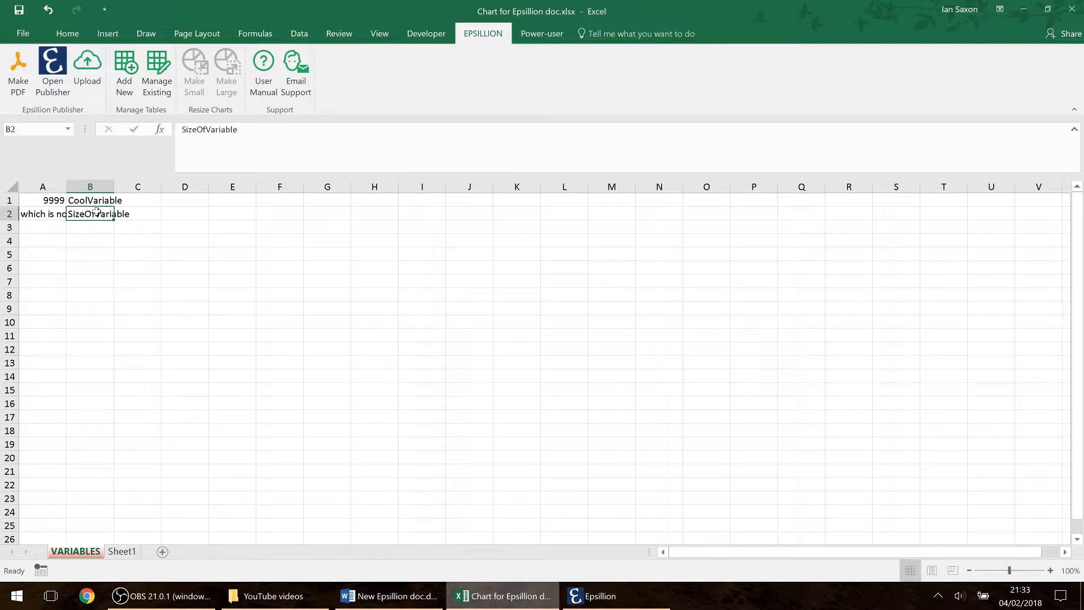
pyautogui.click(47, 211)
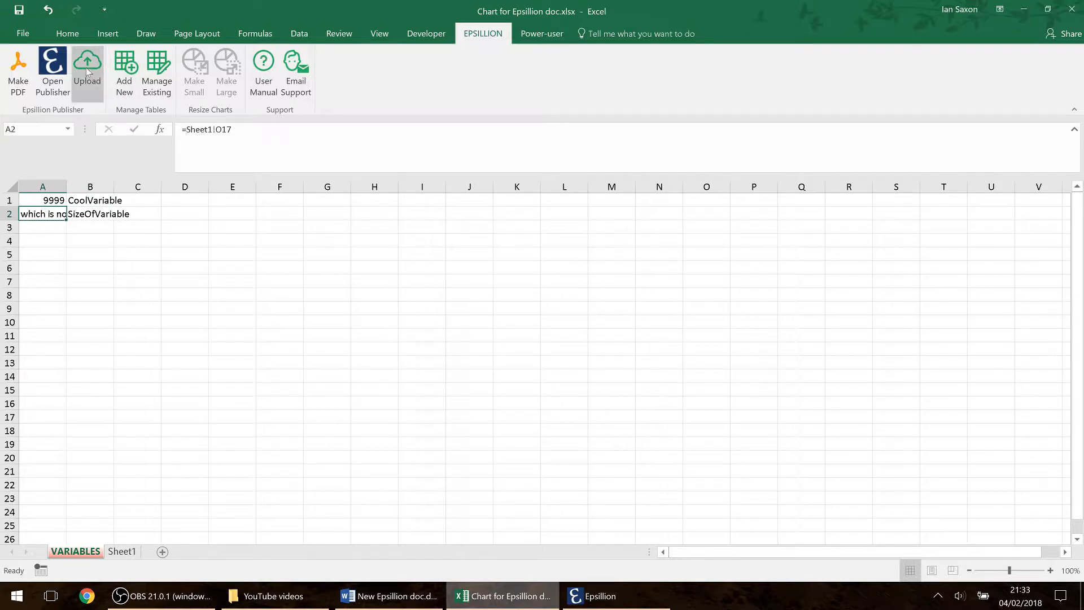
pyautogui.click(78, 214)
pyautogui.click(46, 214)
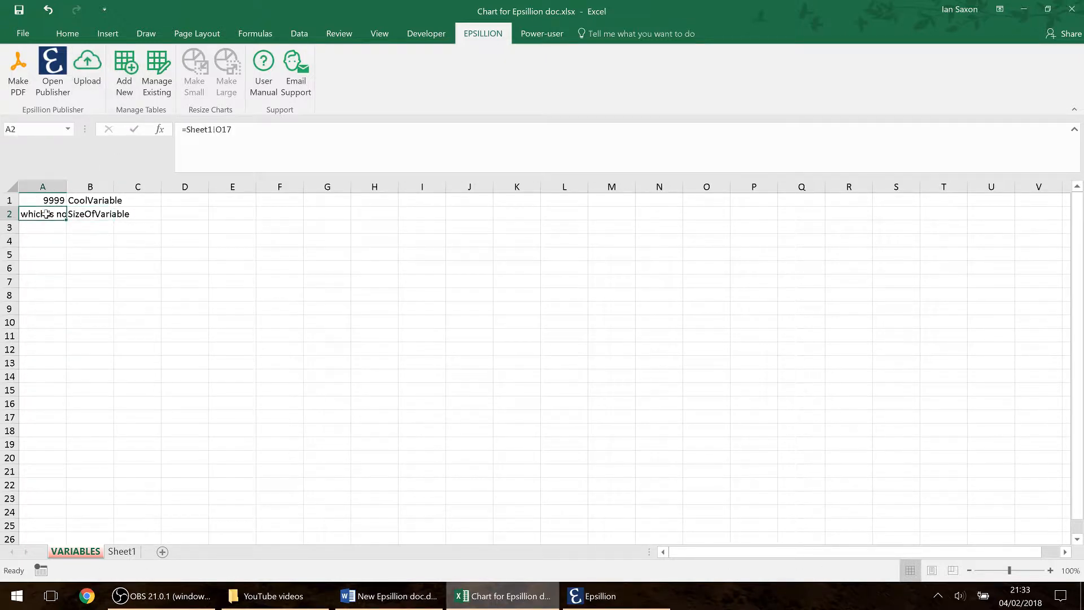
# - Change the threshold in Sheet1's O17 IF formula to 5000
pyautogui.click(122, 551)
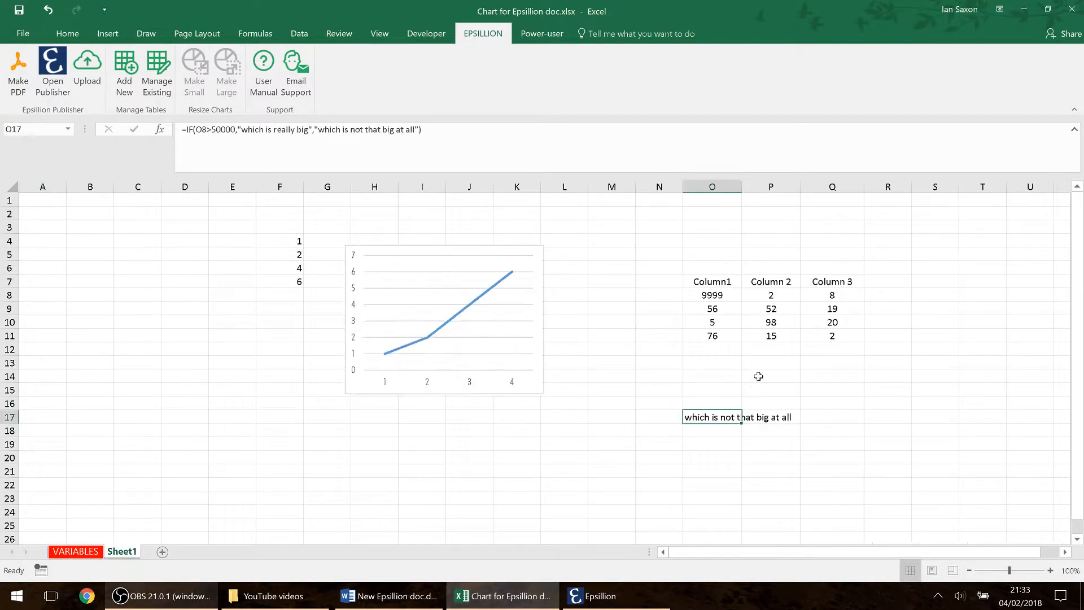
pyautogui.click(718, 294)
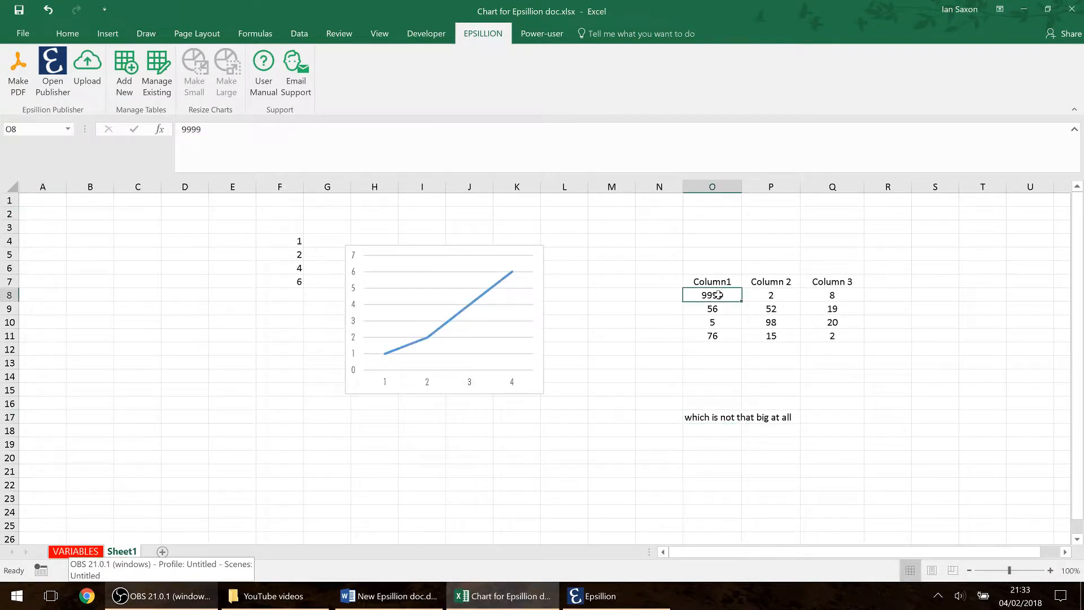
pyautogui.click(706, 416)
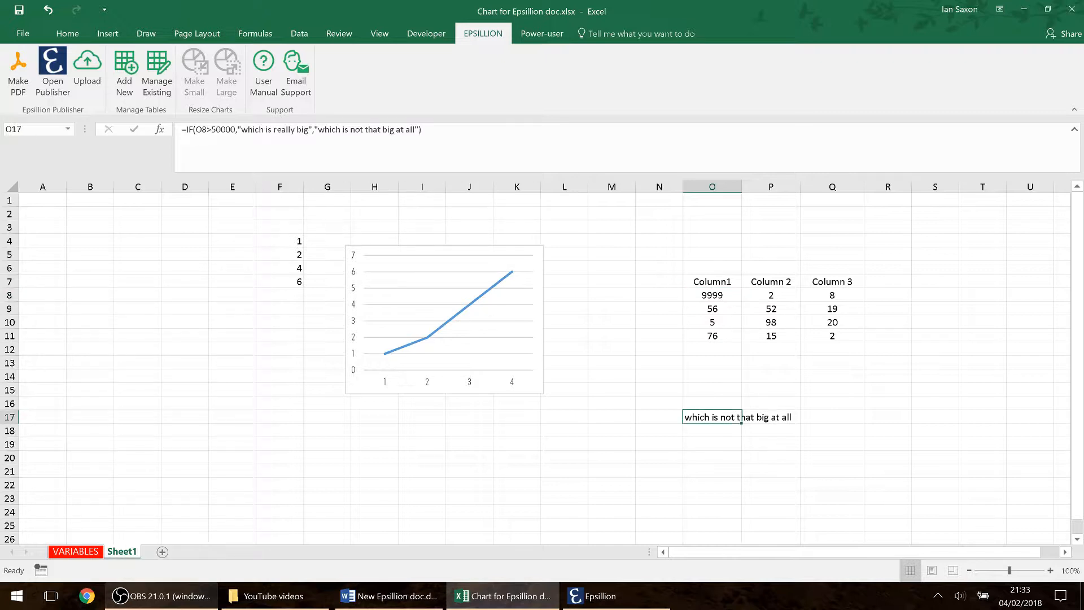
pyautogui.press('F2')
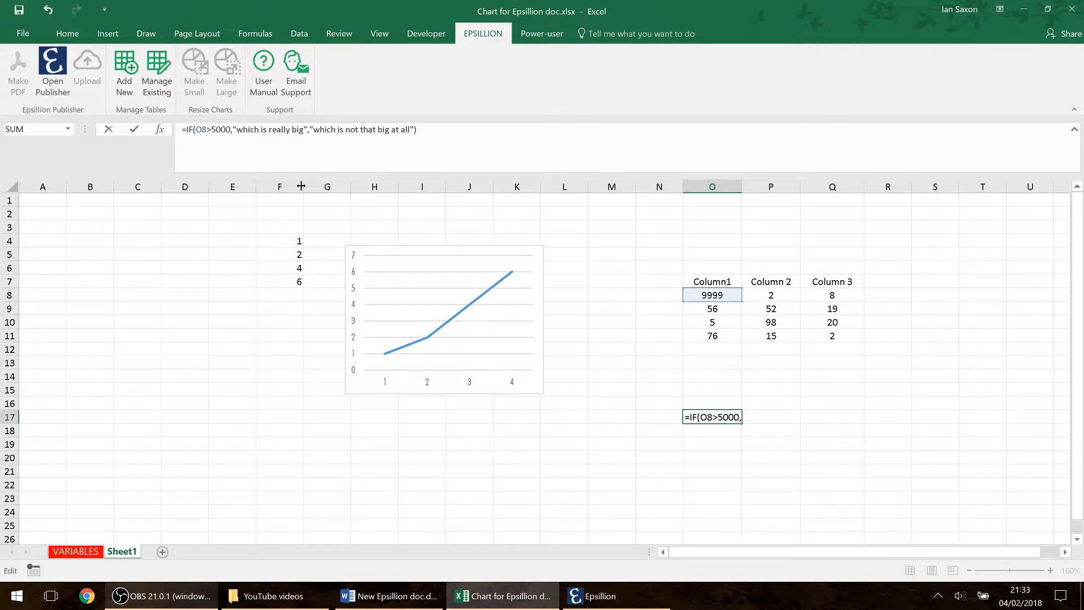
pyautogui.press('Return')
pyautogui.click(717, 415)
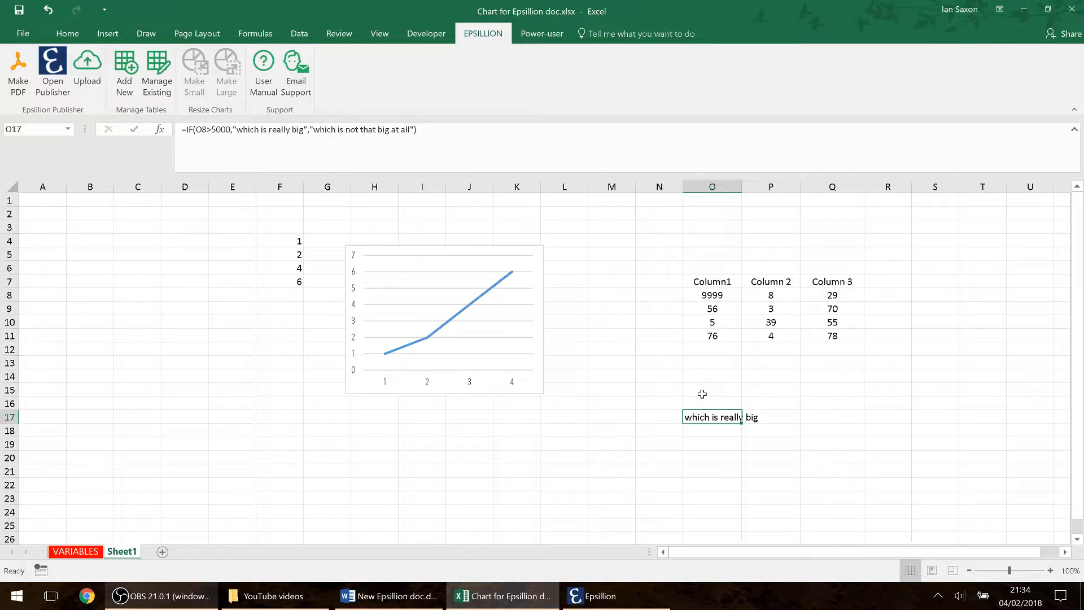
# - Set cell O8, the first value under Column1, to 4000 and upload the workbook to Epsillion
pyautogui.click(712, 295)
pyautogui.write('4000')
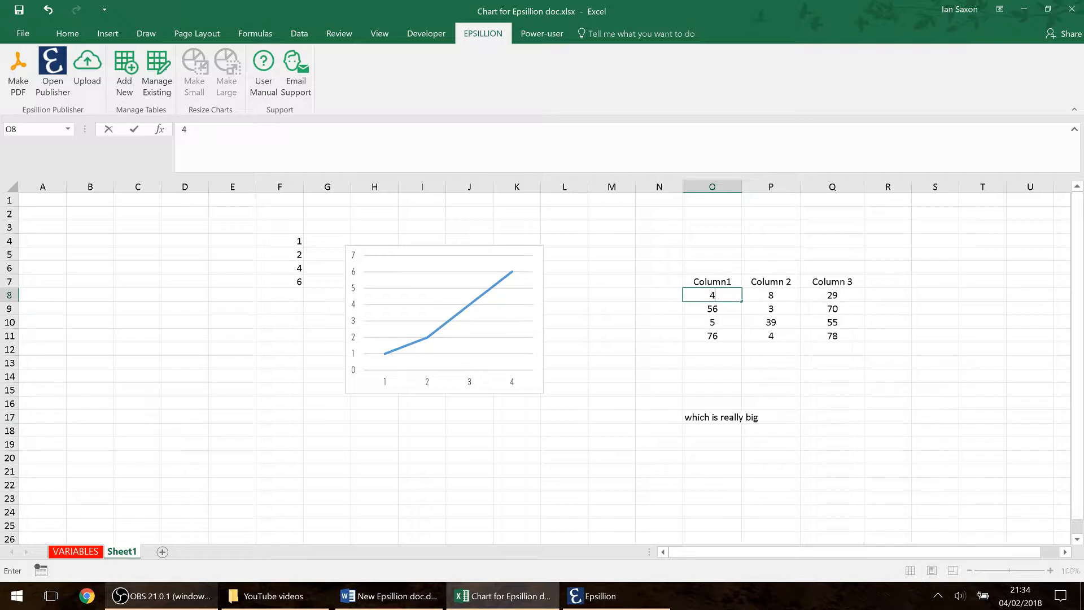
pyautogui.press('Return')
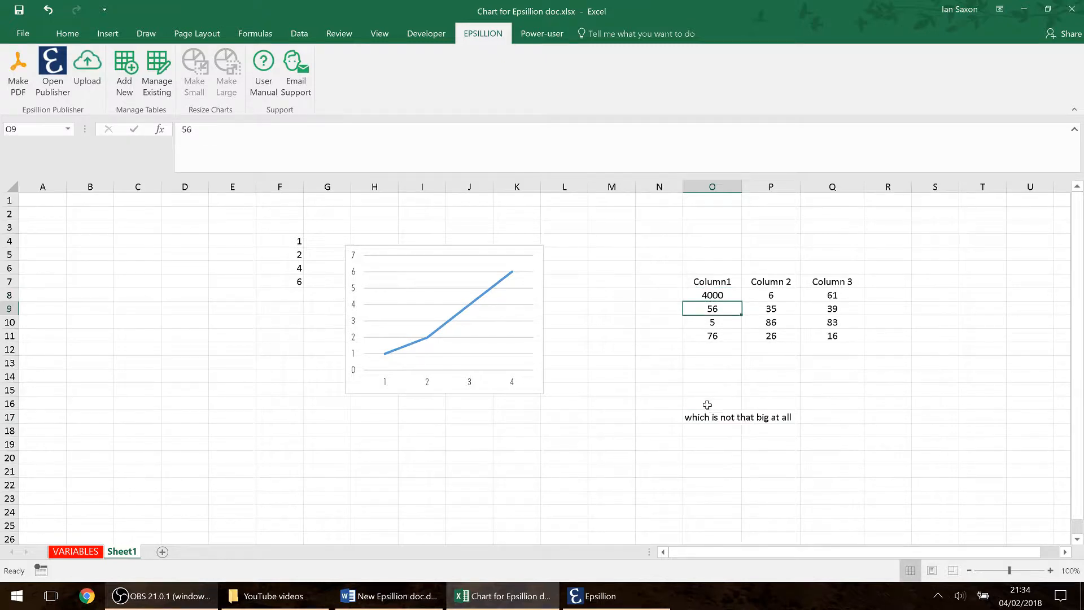
pyautogui.click(707, 418)
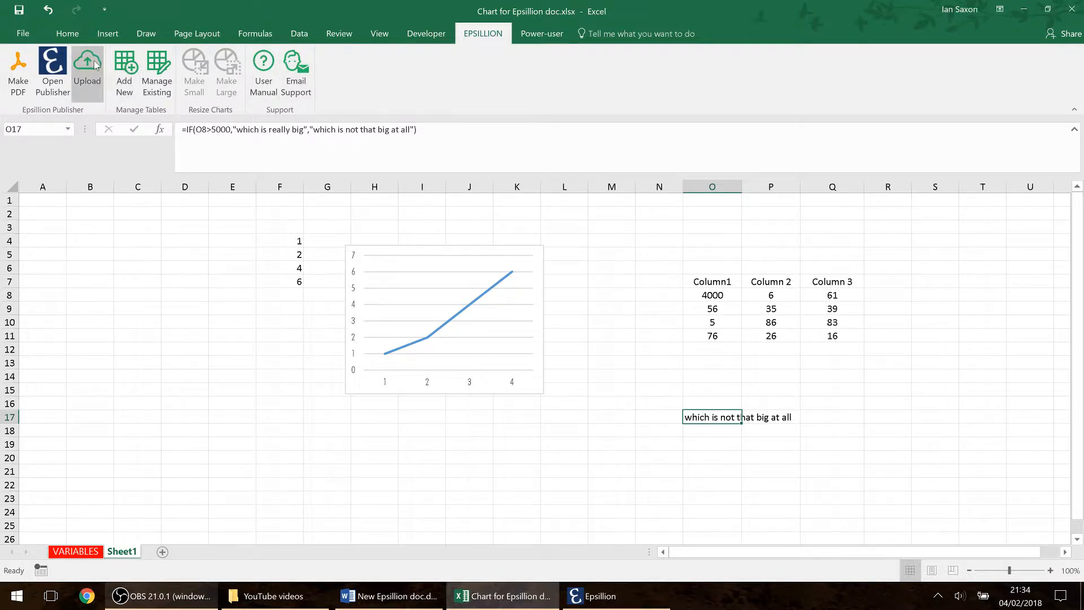
# - In the Word document, insert the SizeOfVariable variable after COOLVARIABLE, with a comma between the variables and a full stop at the end
pyautogui.click(401, 604)
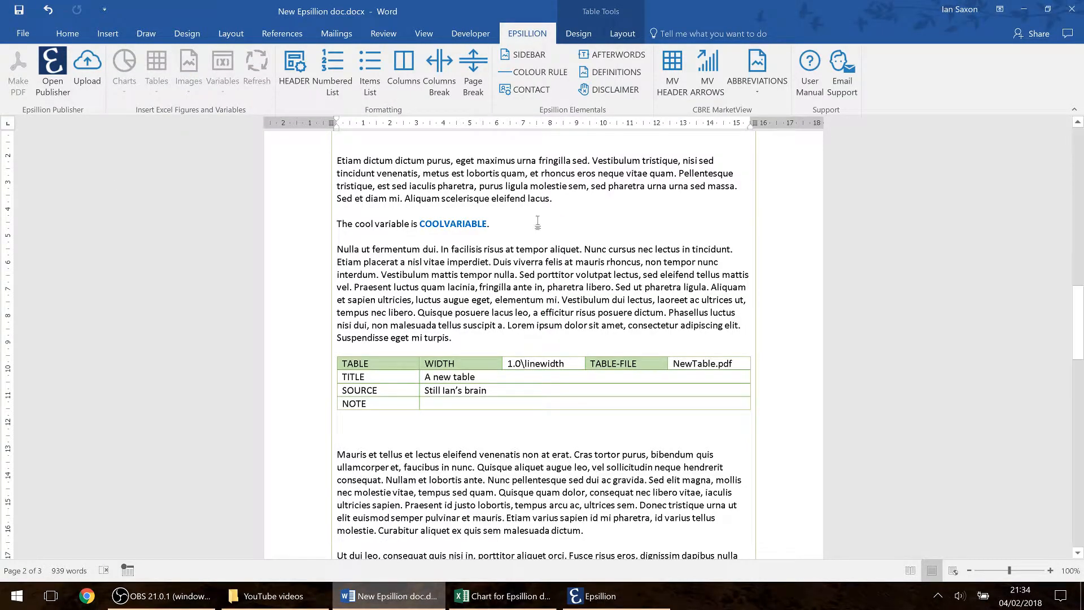
pyautogui.press('BackSpace')
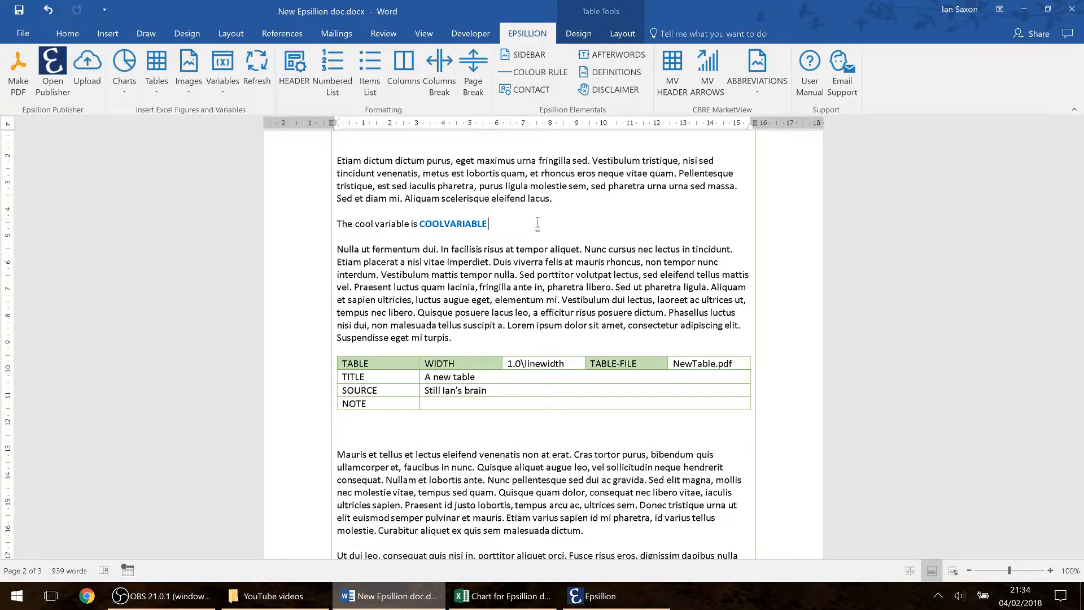
pyautogui.click(225, 79)
pyautogui.click(251, 149)
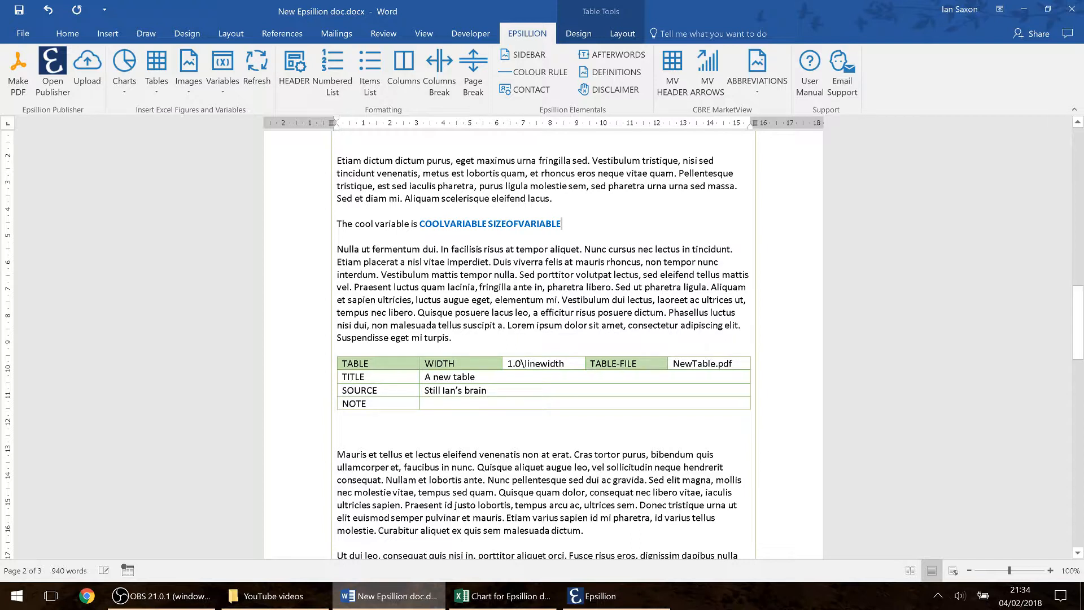
pyautogui.write('.')
pyautogui.write(',')
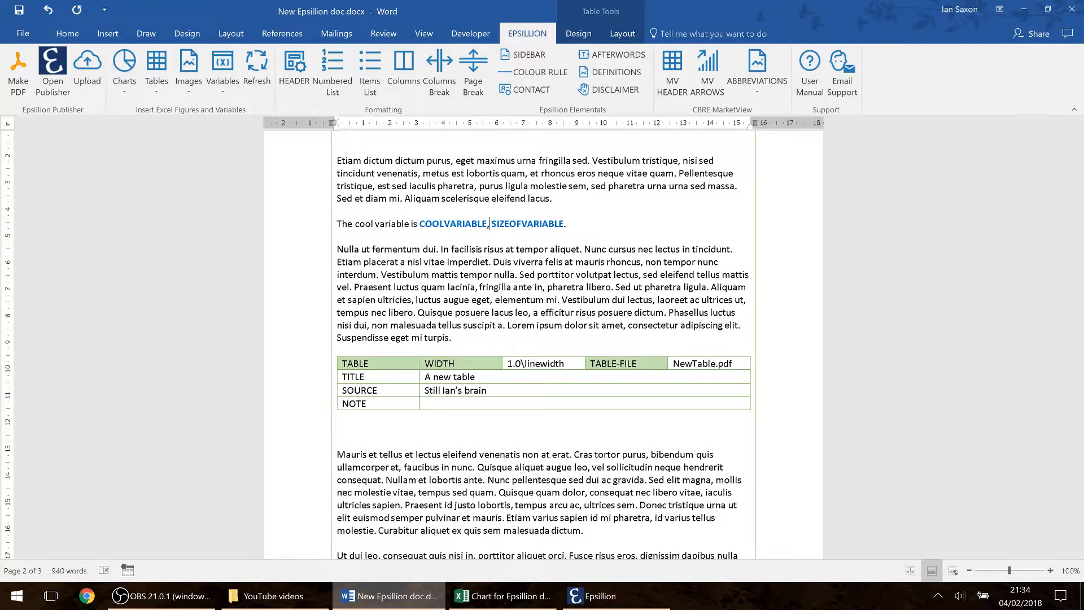
# - Apply the Clear Emphasis style to the comma between COOLVARIABLE and SIZEOFVARIABLE
pyautogui.hotkey('shift', 'Left')
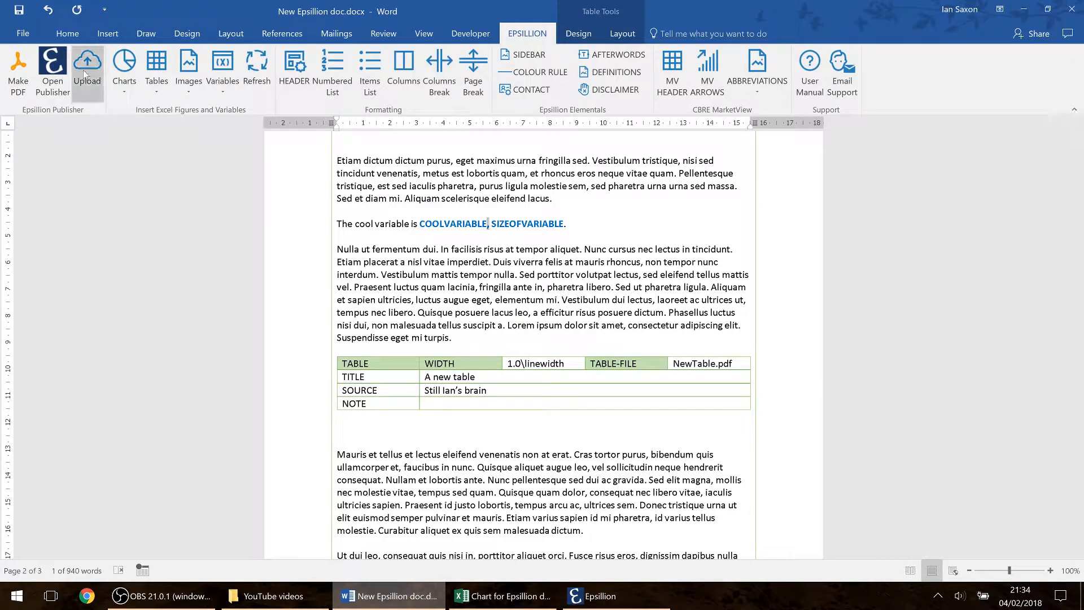
pyautogui.click(68, 34)
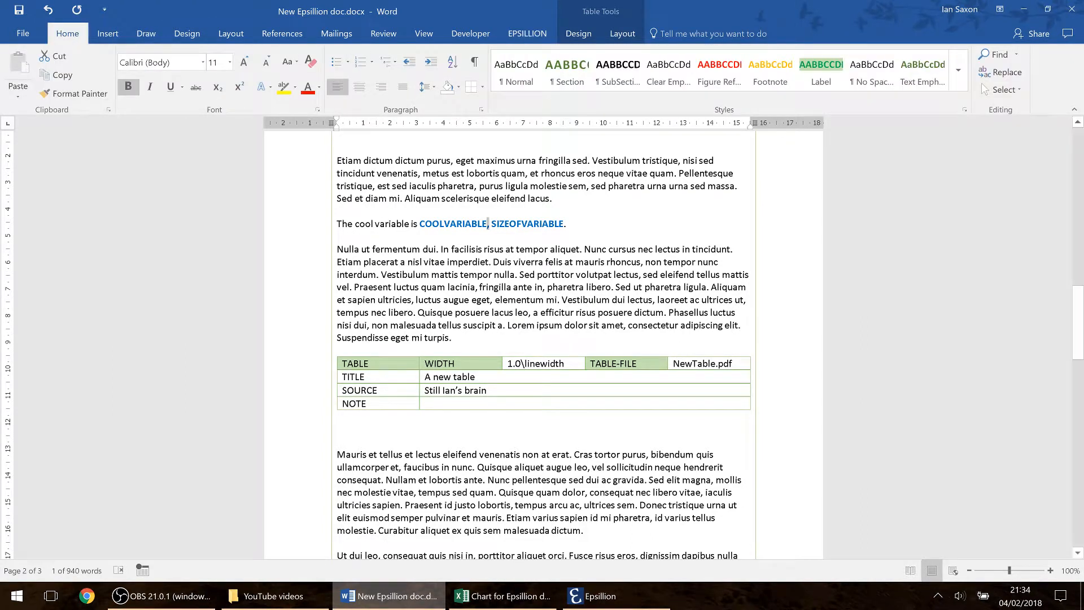
pyautogui.click(958, 70)
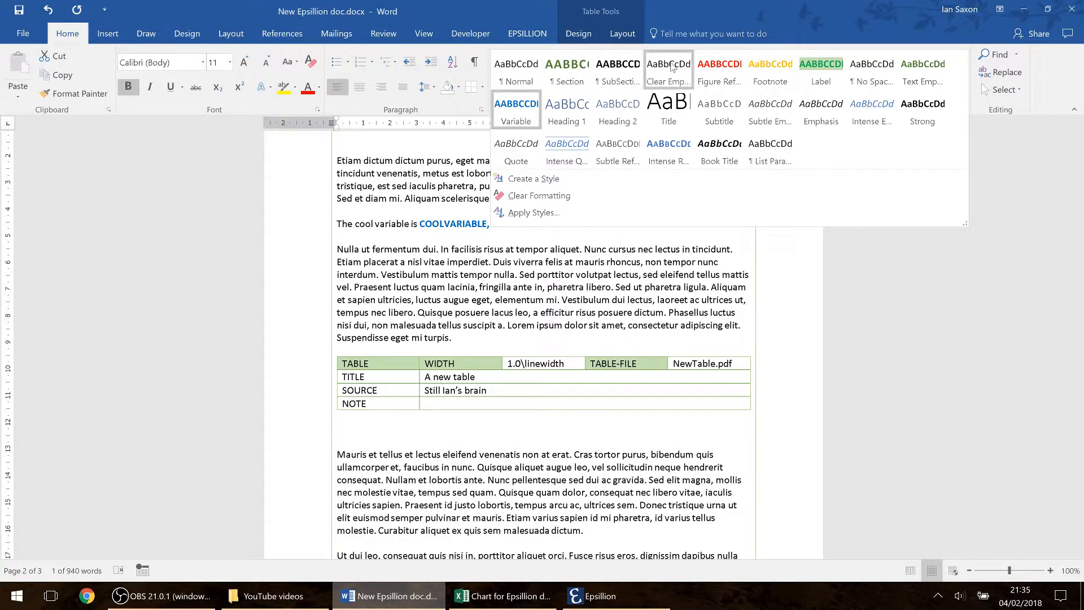
pyautogui.click(671, 67)
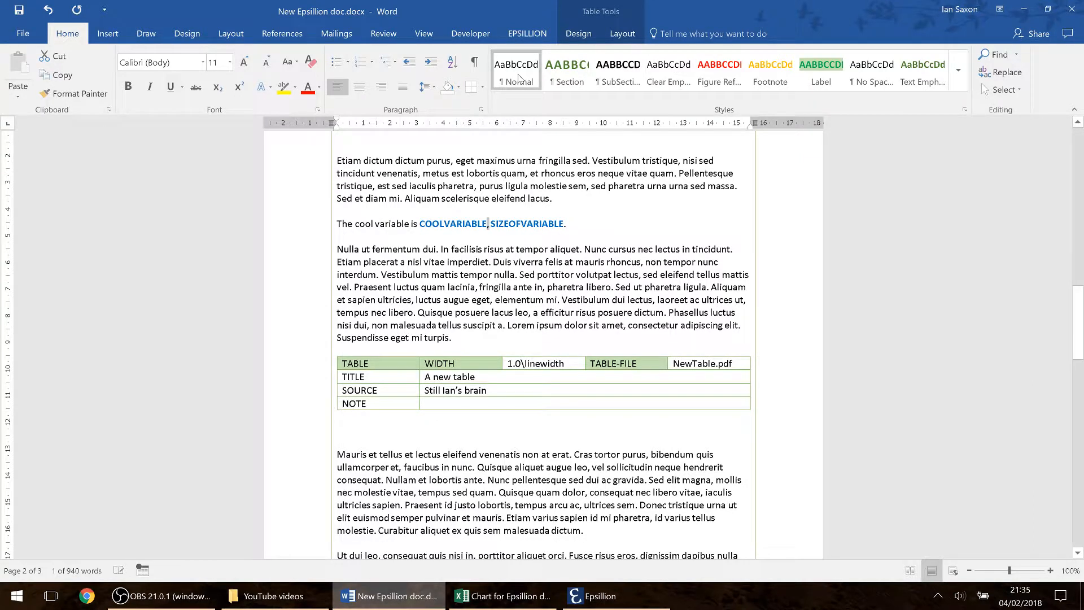
pyautogui.click(601, 220)
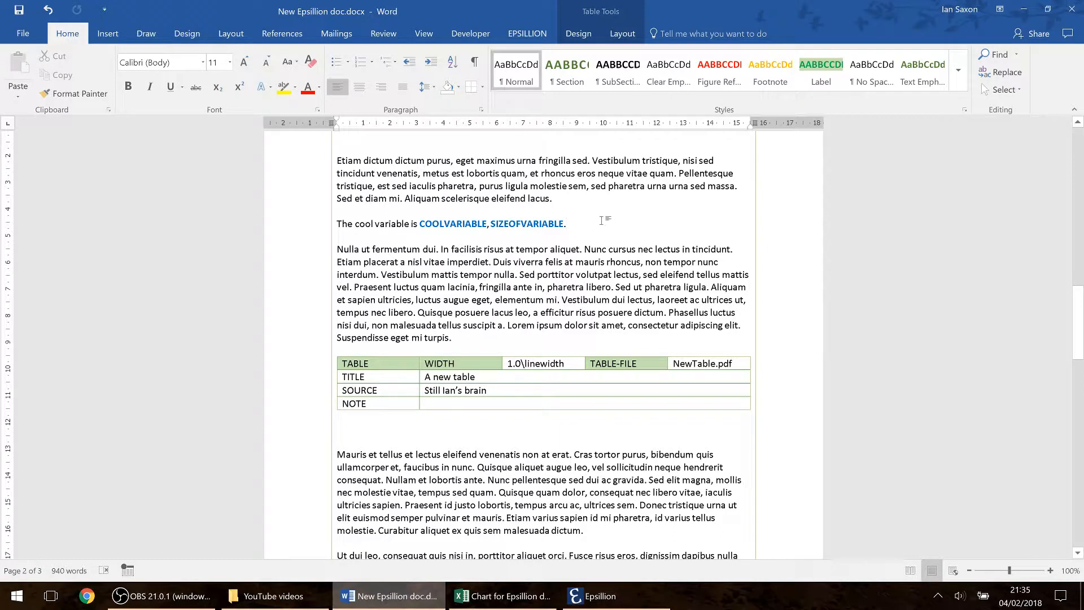
# - Make a PDF of New Epsillion doc.docx with Epsillion and switch to the Epsillion publisher
pyautogui.click(518, 596)
pyautogui.click(582, 598)
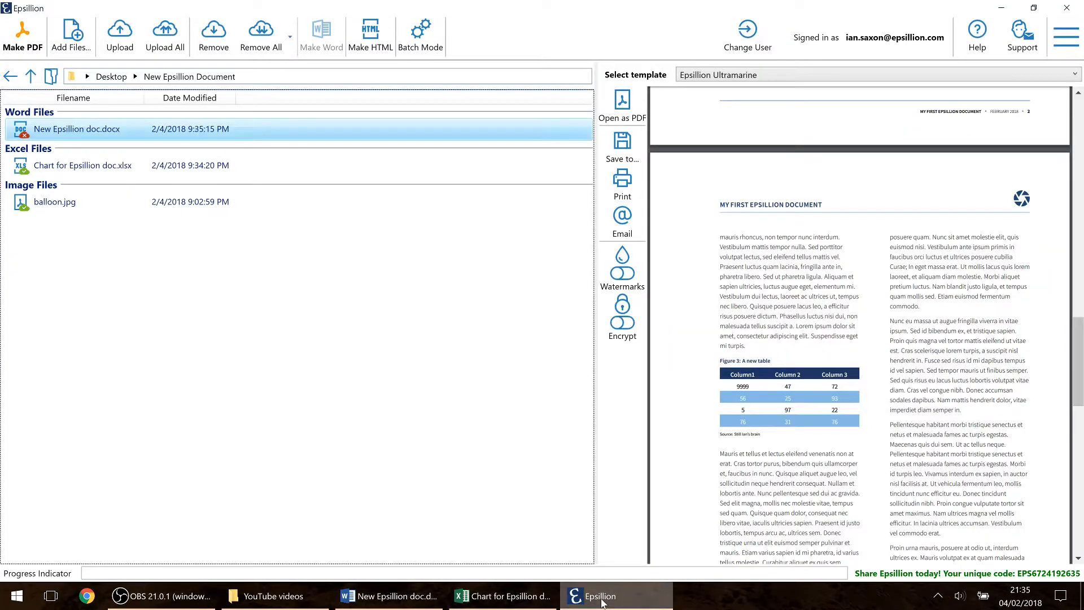
pyautogui.click(410, 602)
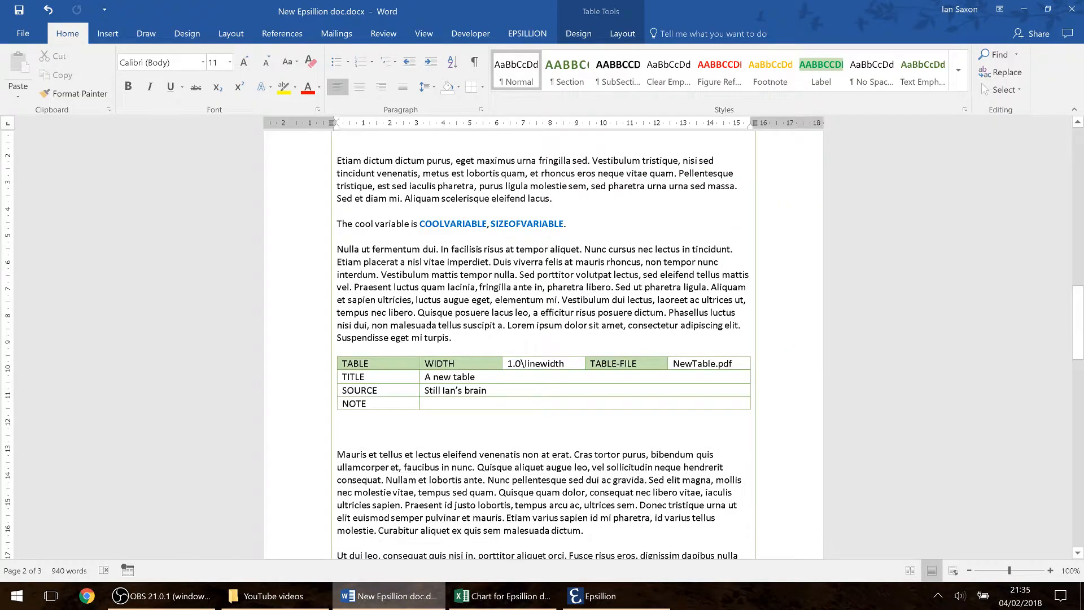
pyautogui.click(528, 33)
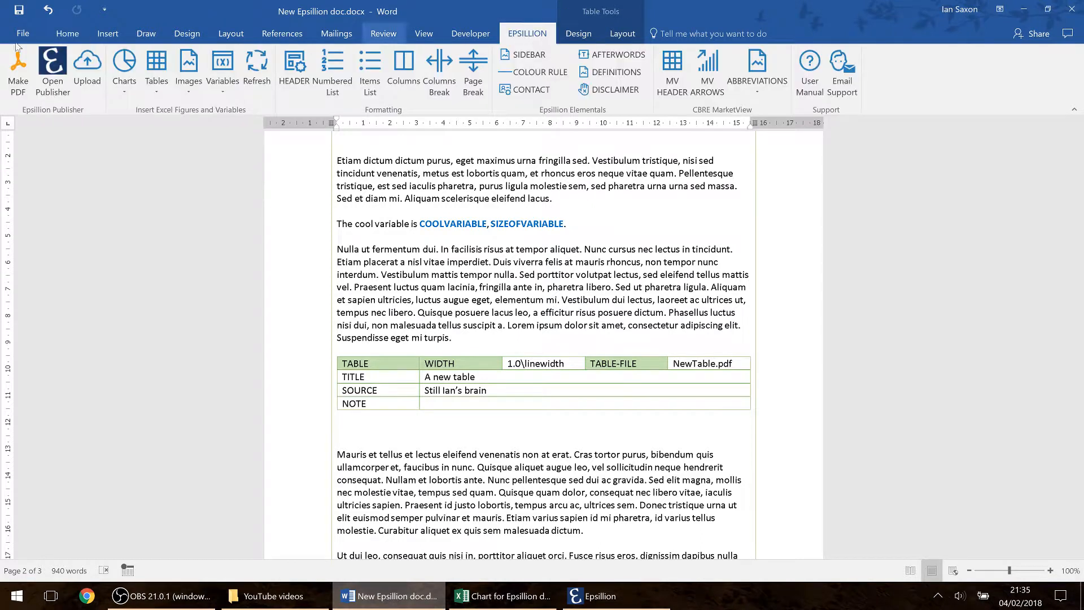
pyautogui.click(19, 75)
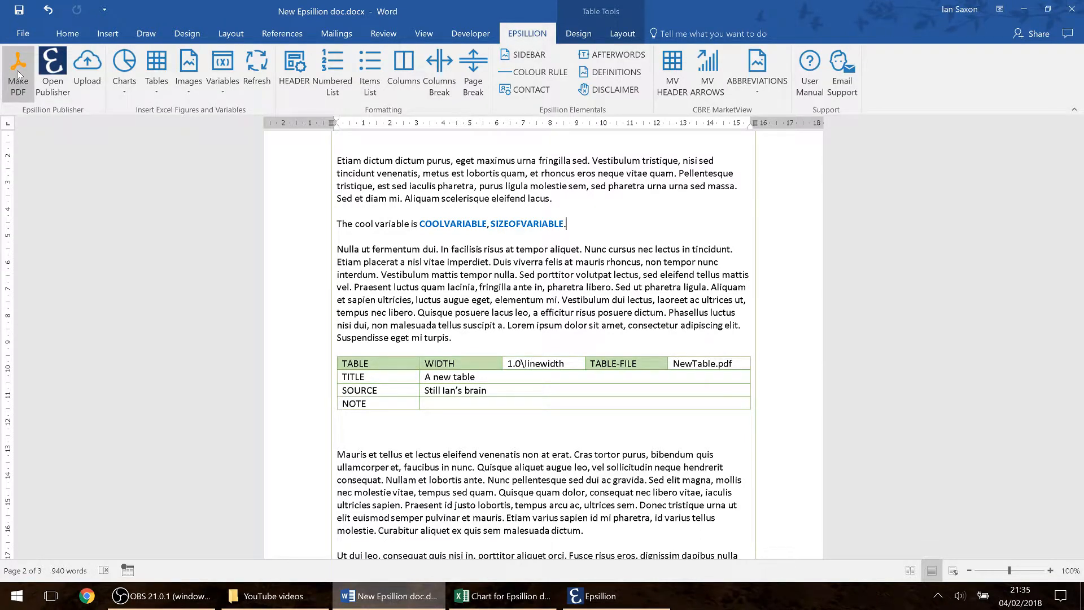
pyautogui.click(638, 595)
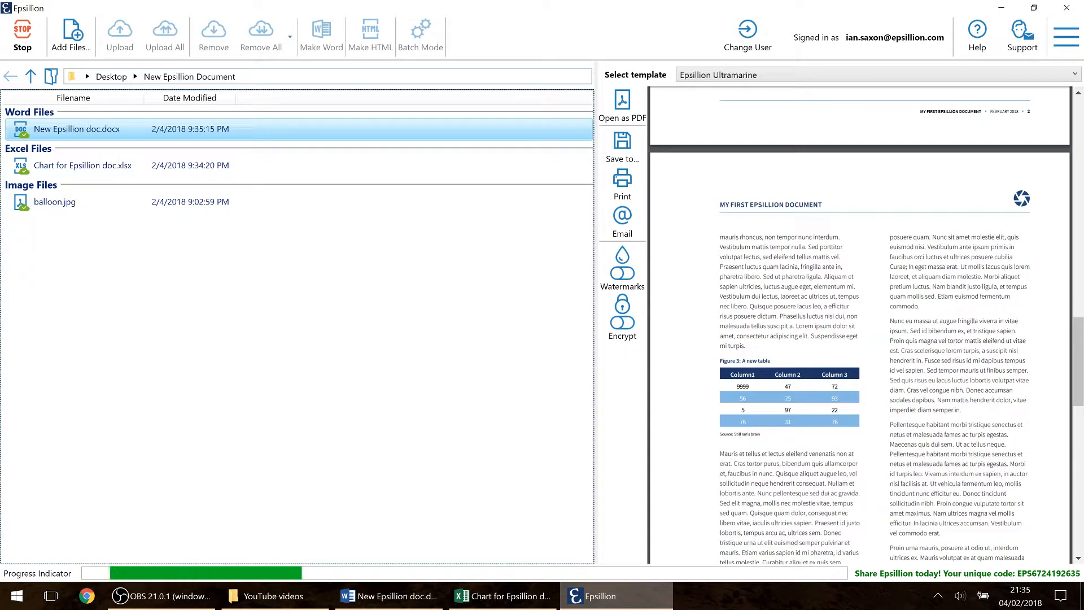
# - In the generated PDF, examine the sentence on page 2 that contains the two variables
pyautogui.scroll(3, 860, 325)
pyautogui.scroll(2, 861, 325)
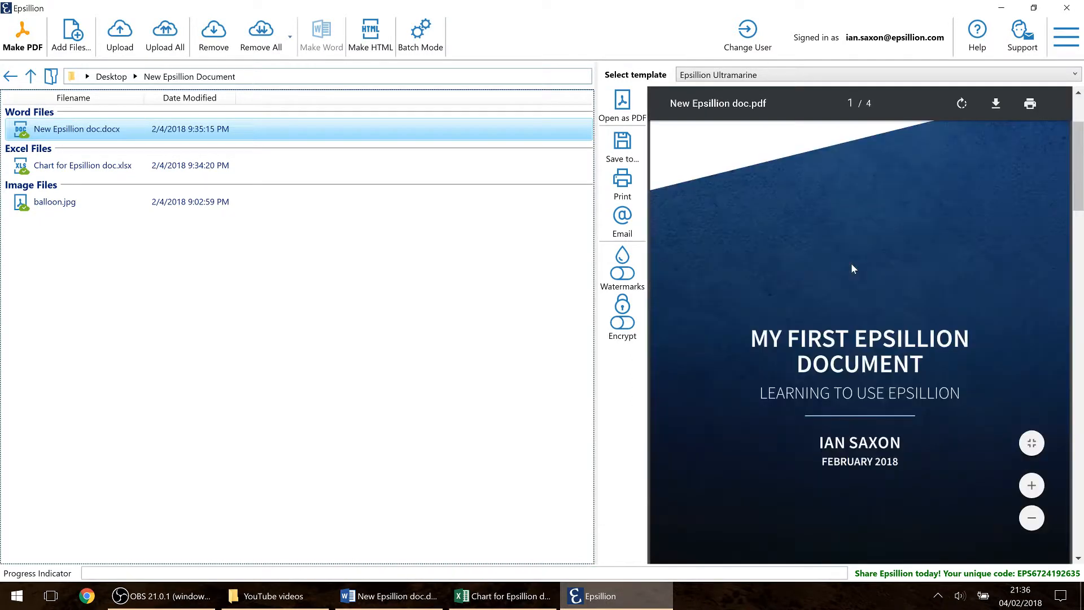
pyautogui.scroll(-10, 853, 269)
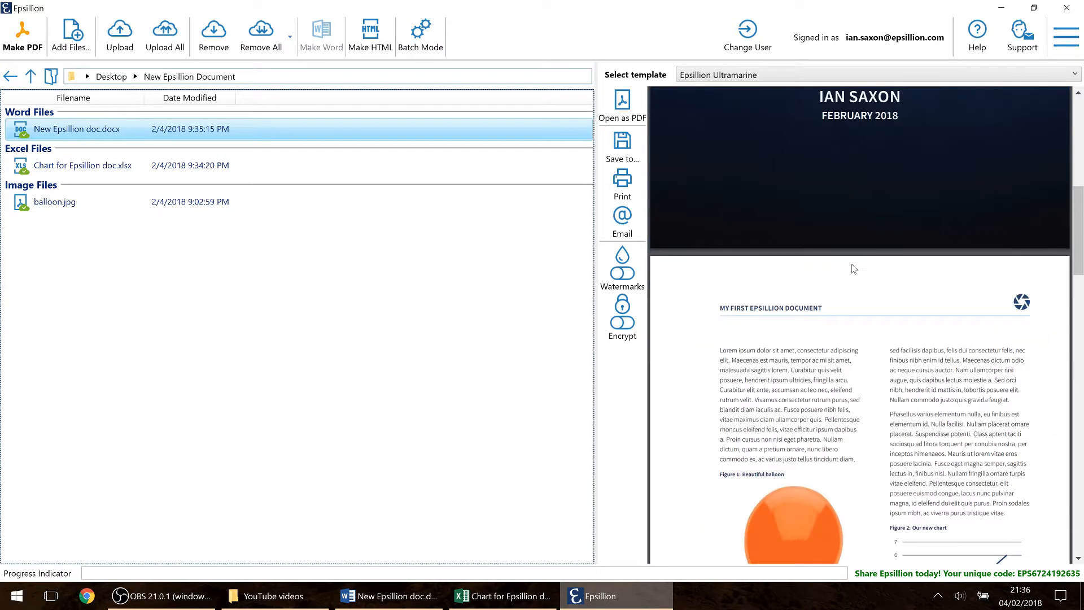
pyautogui.scroll(-2, 854, 269)
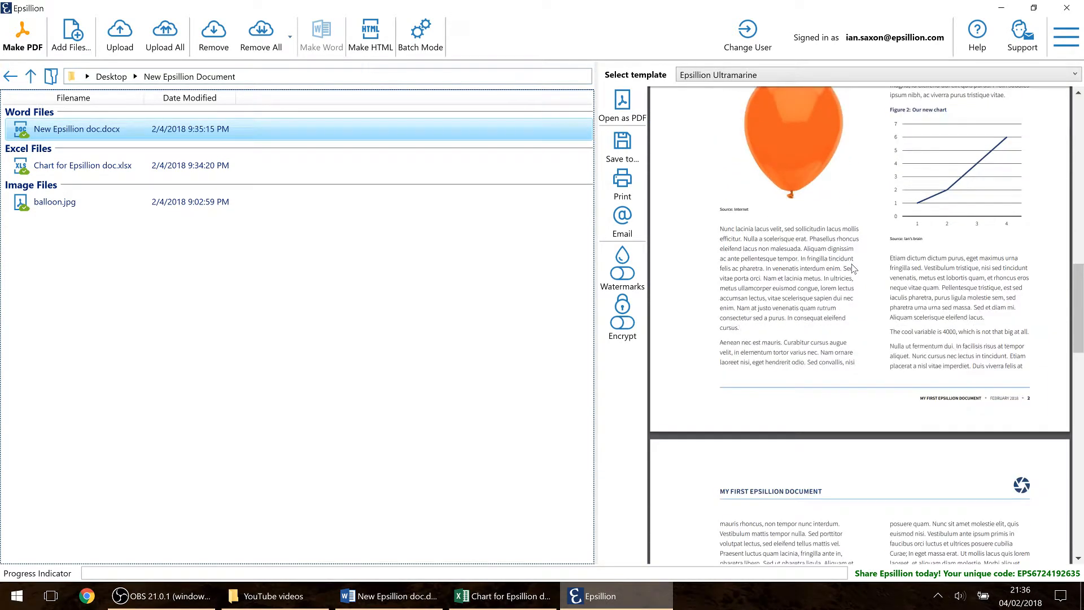
pyautogui.scroll(-1, 854, 269)
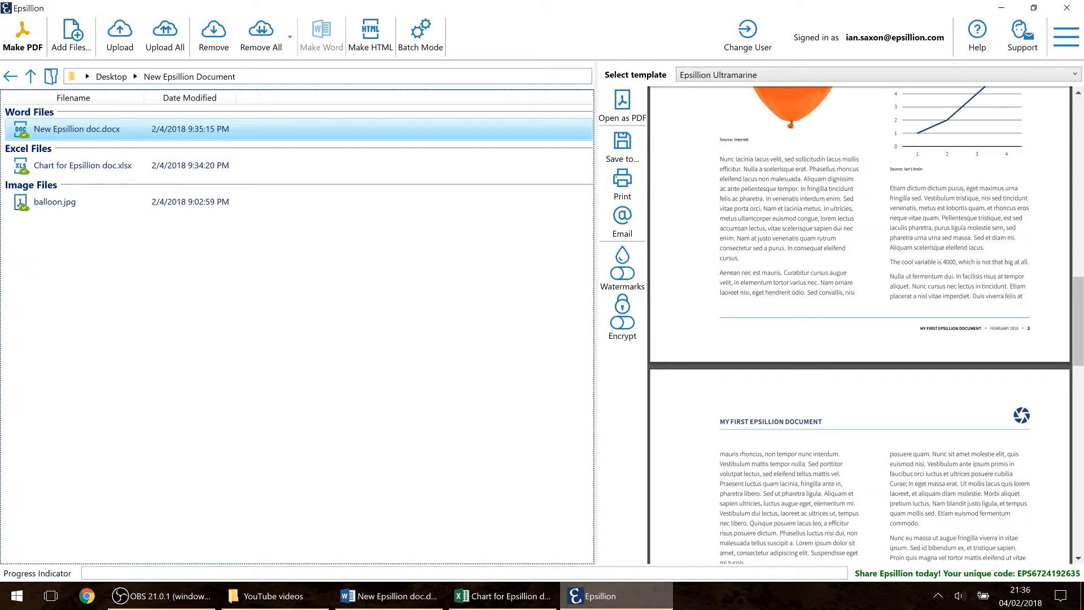
pyautogui.moveTo(890, 262); pyautogui.dragTo(928, 262)
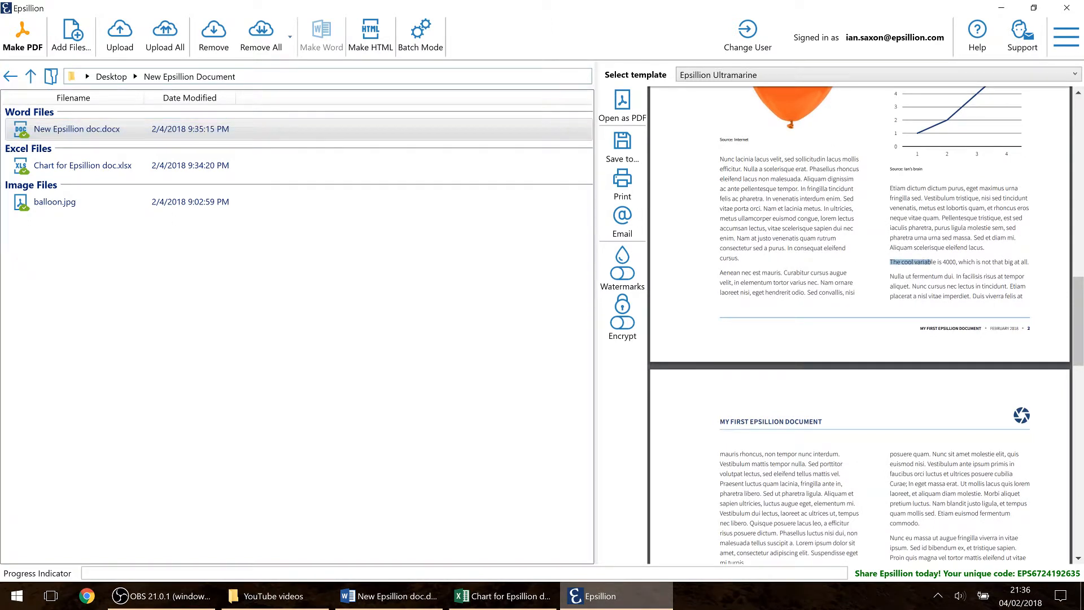
pyautogui.click(957, 262)
# - In the Excel workbook, set Sheet1's cell O8 to 6000, make the PDF again and switch to the Epsillion publisher
pyautogui.click(503, 596)
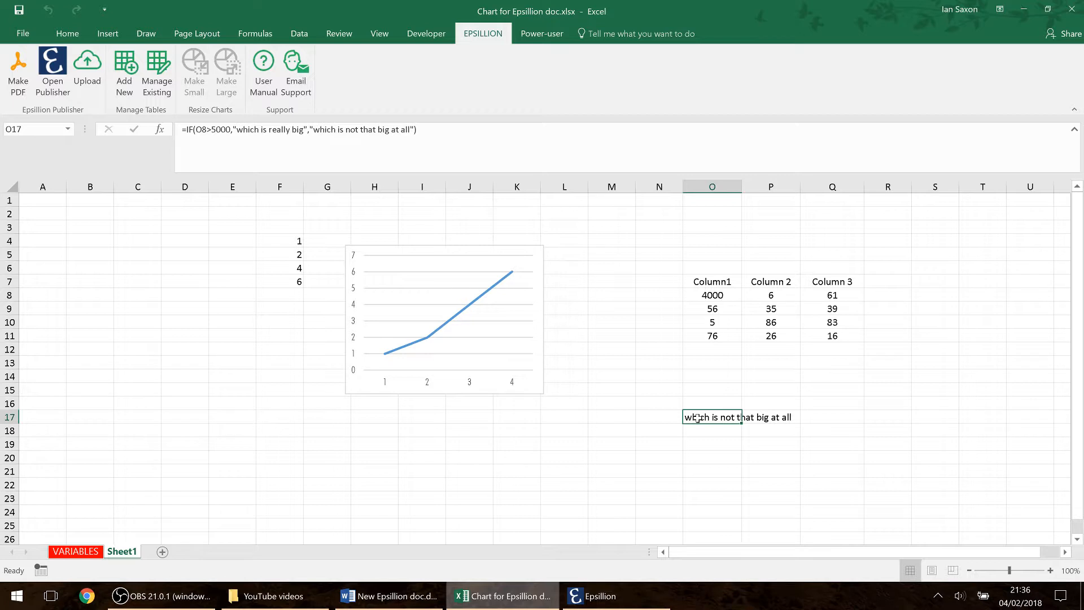
pyautogui.click(711, 296)
pyautogui.click(76, 551)
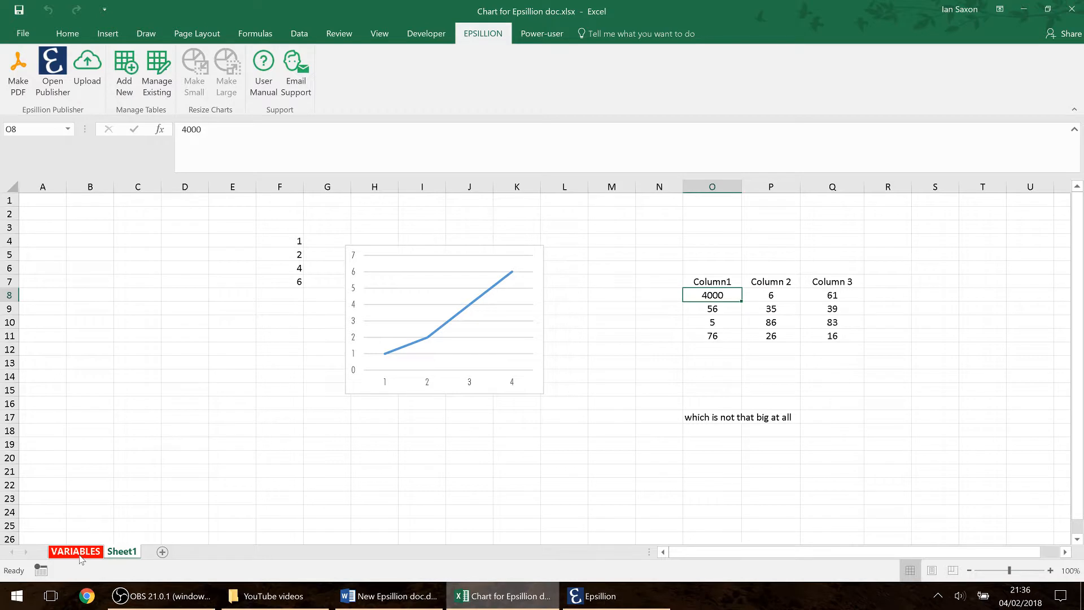
pyautogui.click(54, 202)
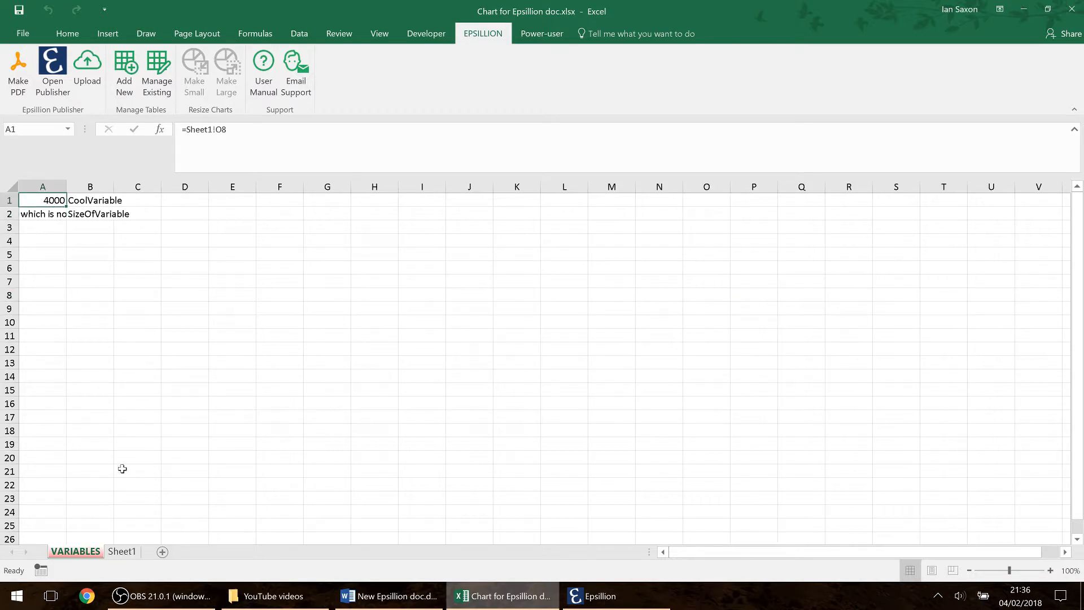
pyautogui.click(121, 551)
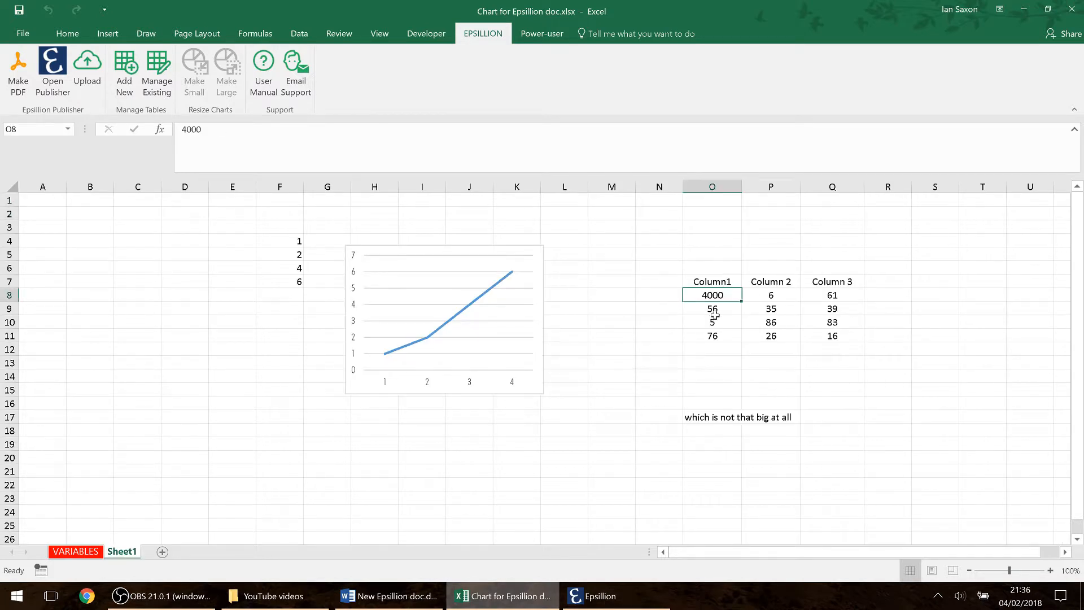
pyautogui.write('6,0000')
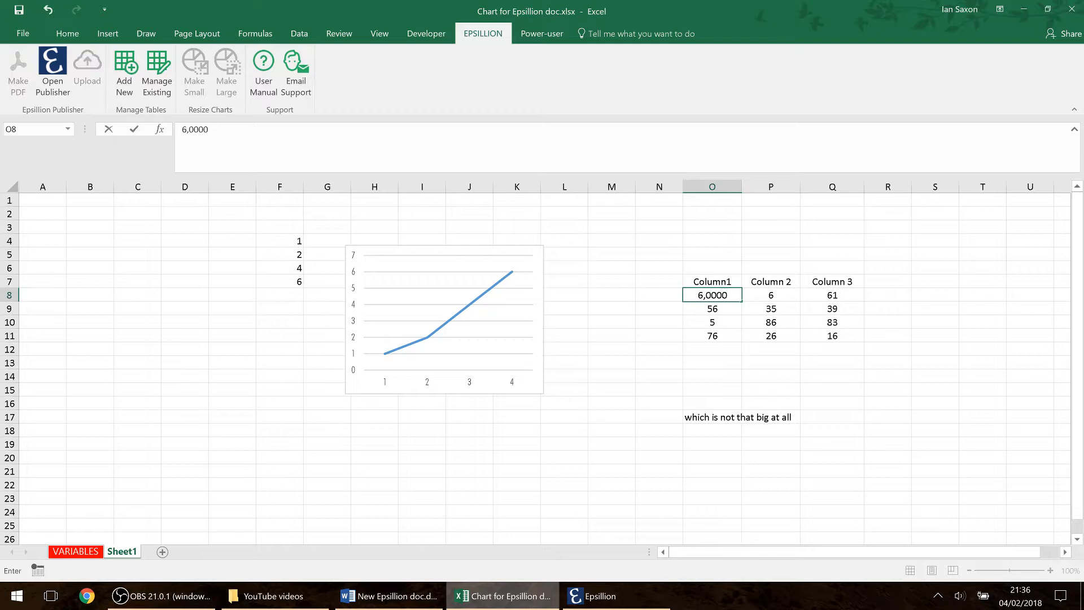
pyautogui.press('Return')
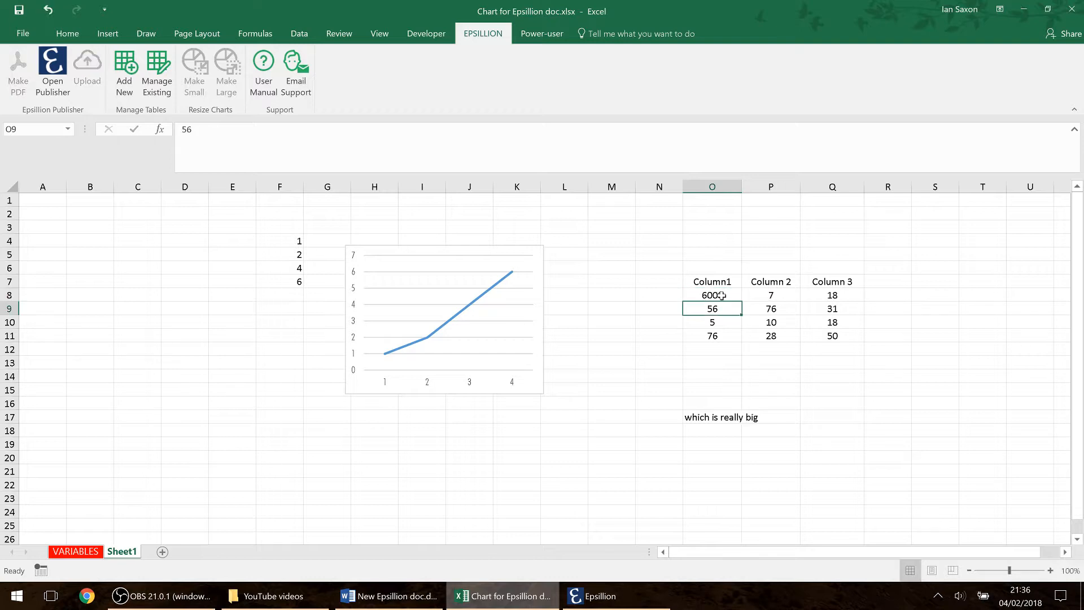
pyautogui.click(717, 295)
pyautogui.click(705, 363)
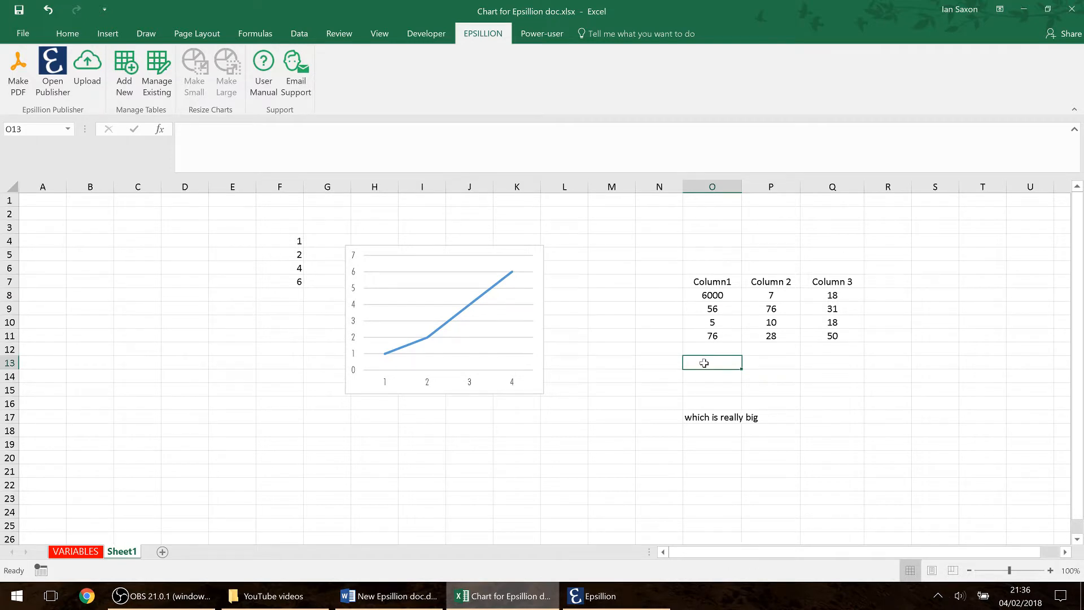
pyautogui.click(17, 72)
pyautogui.click(598, 595)
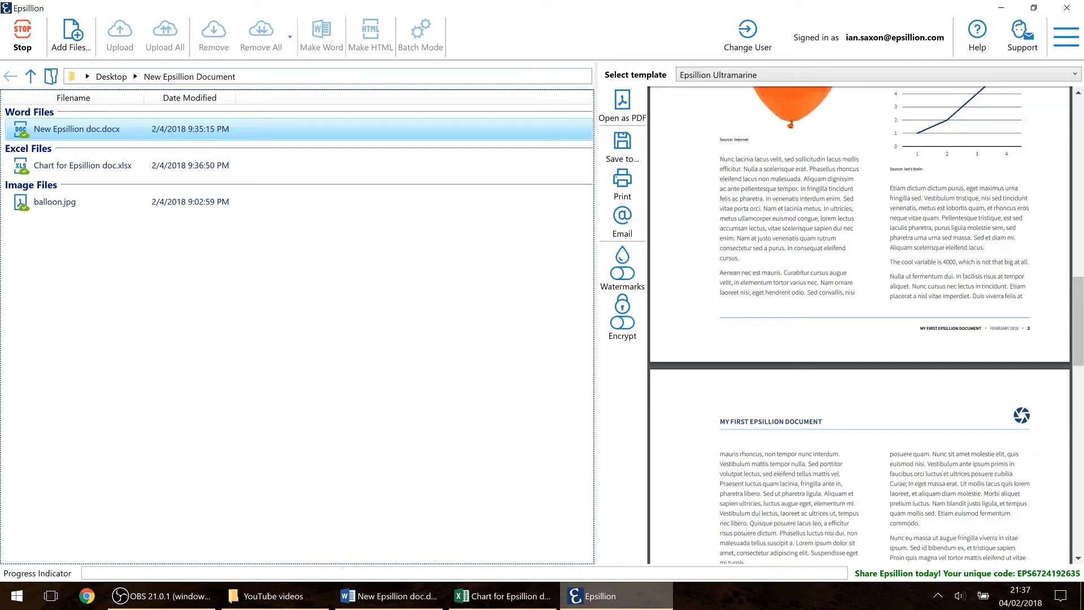
# - In the regenerated PDF, examine the cool variable sentence on page 2 and the Figure 3 table on the following page
pyautogui.scroll(-1, 860, 324)
pyautogui.scroll(-8, 740, 401)
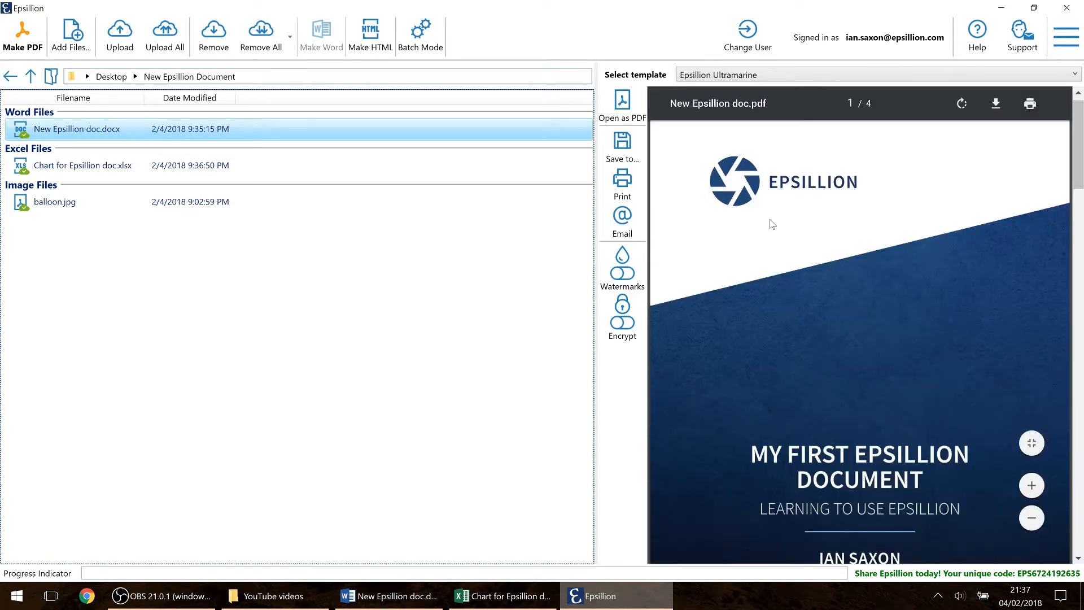
pyautogui.scroll(-4, 770, 218)
pyautogui.scroll(-6, 770, 222)
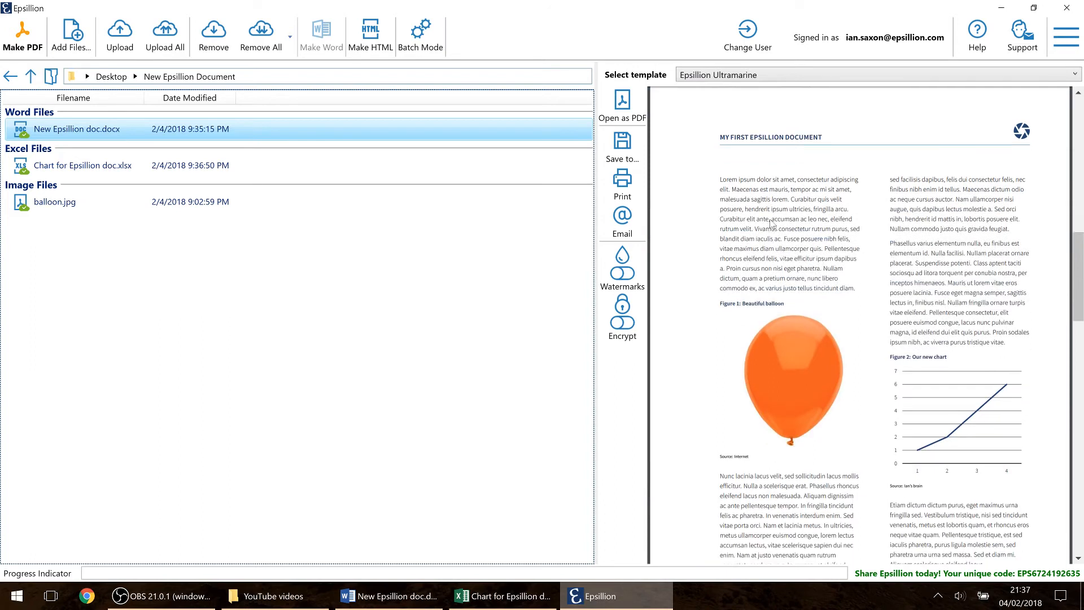
pyautogui.scroll(-3, 772, 223)
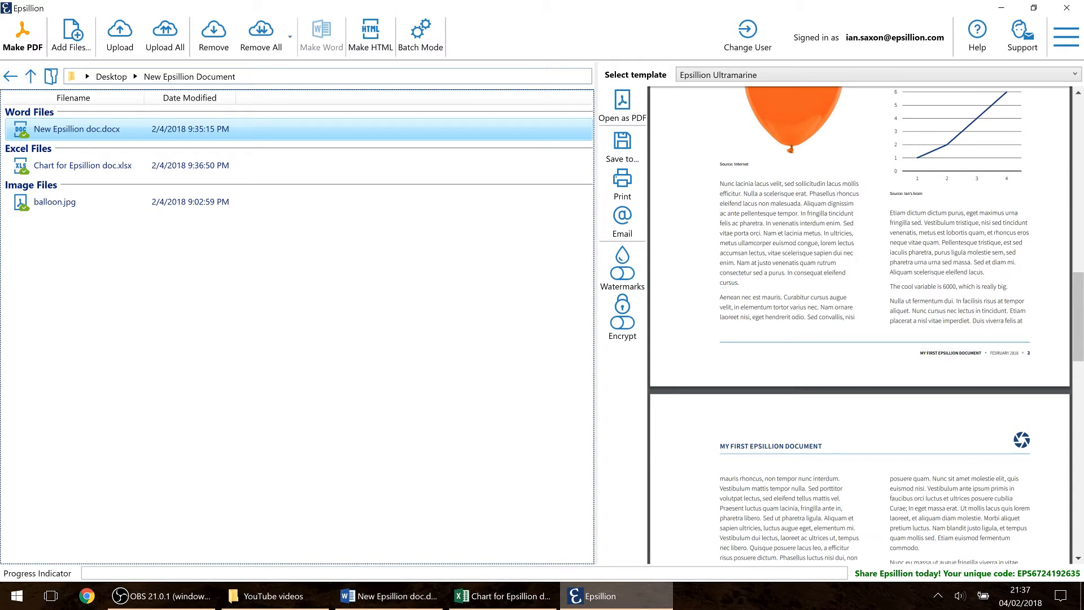
pyautogui.scroll(-5, 859, 326)
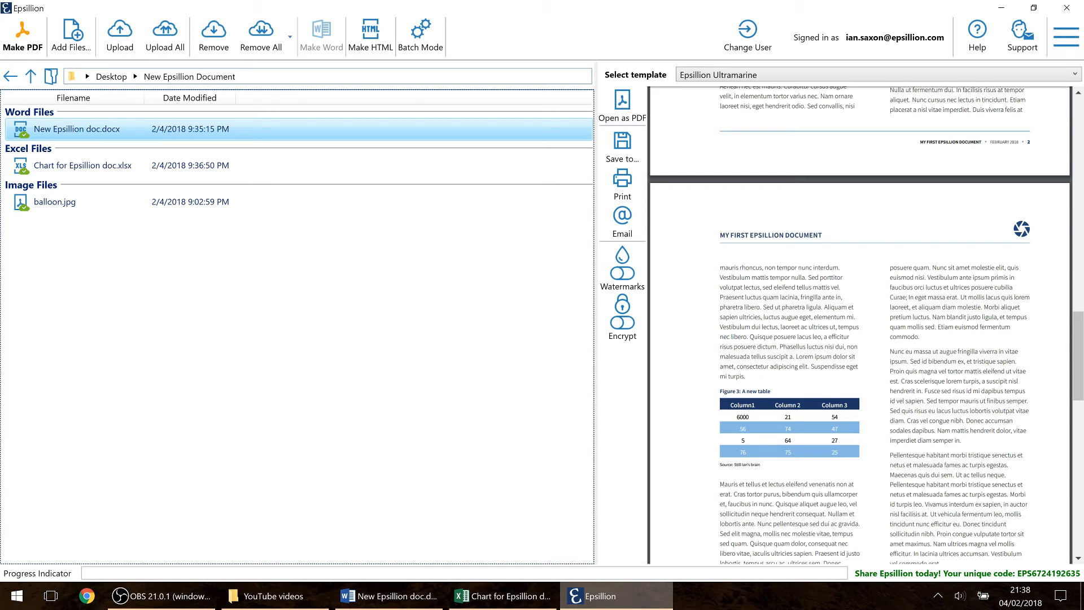
pyautogui.scroll(7, 860, 325)
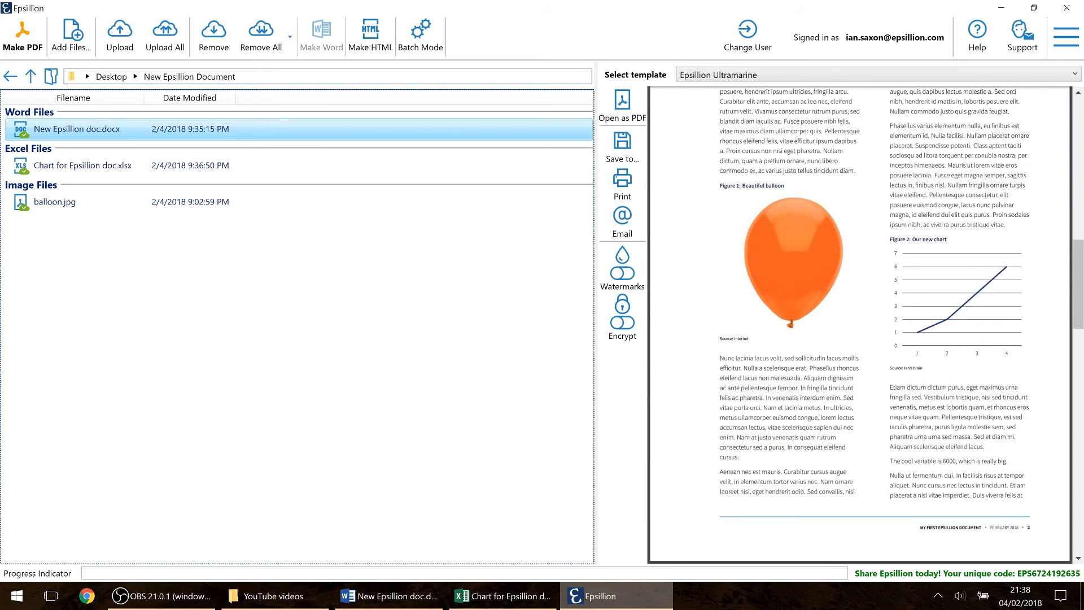